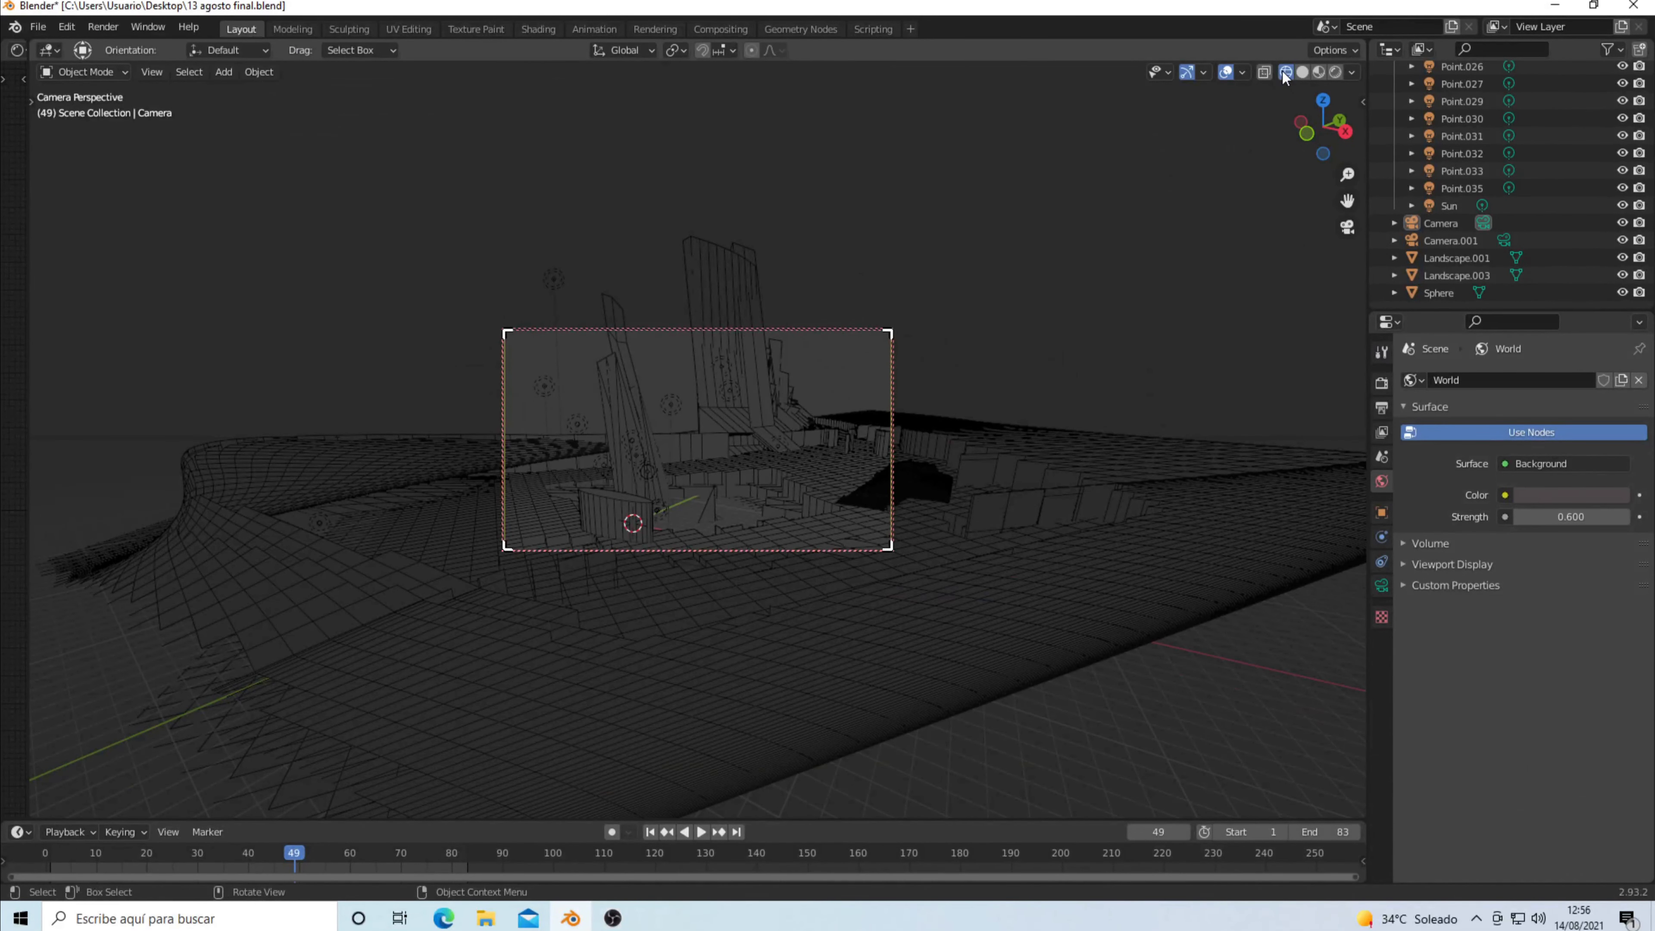
Toggle X-Ray, switch to Material Preview shading, and light the preview with the Scene World.
left_click(1264, 72)
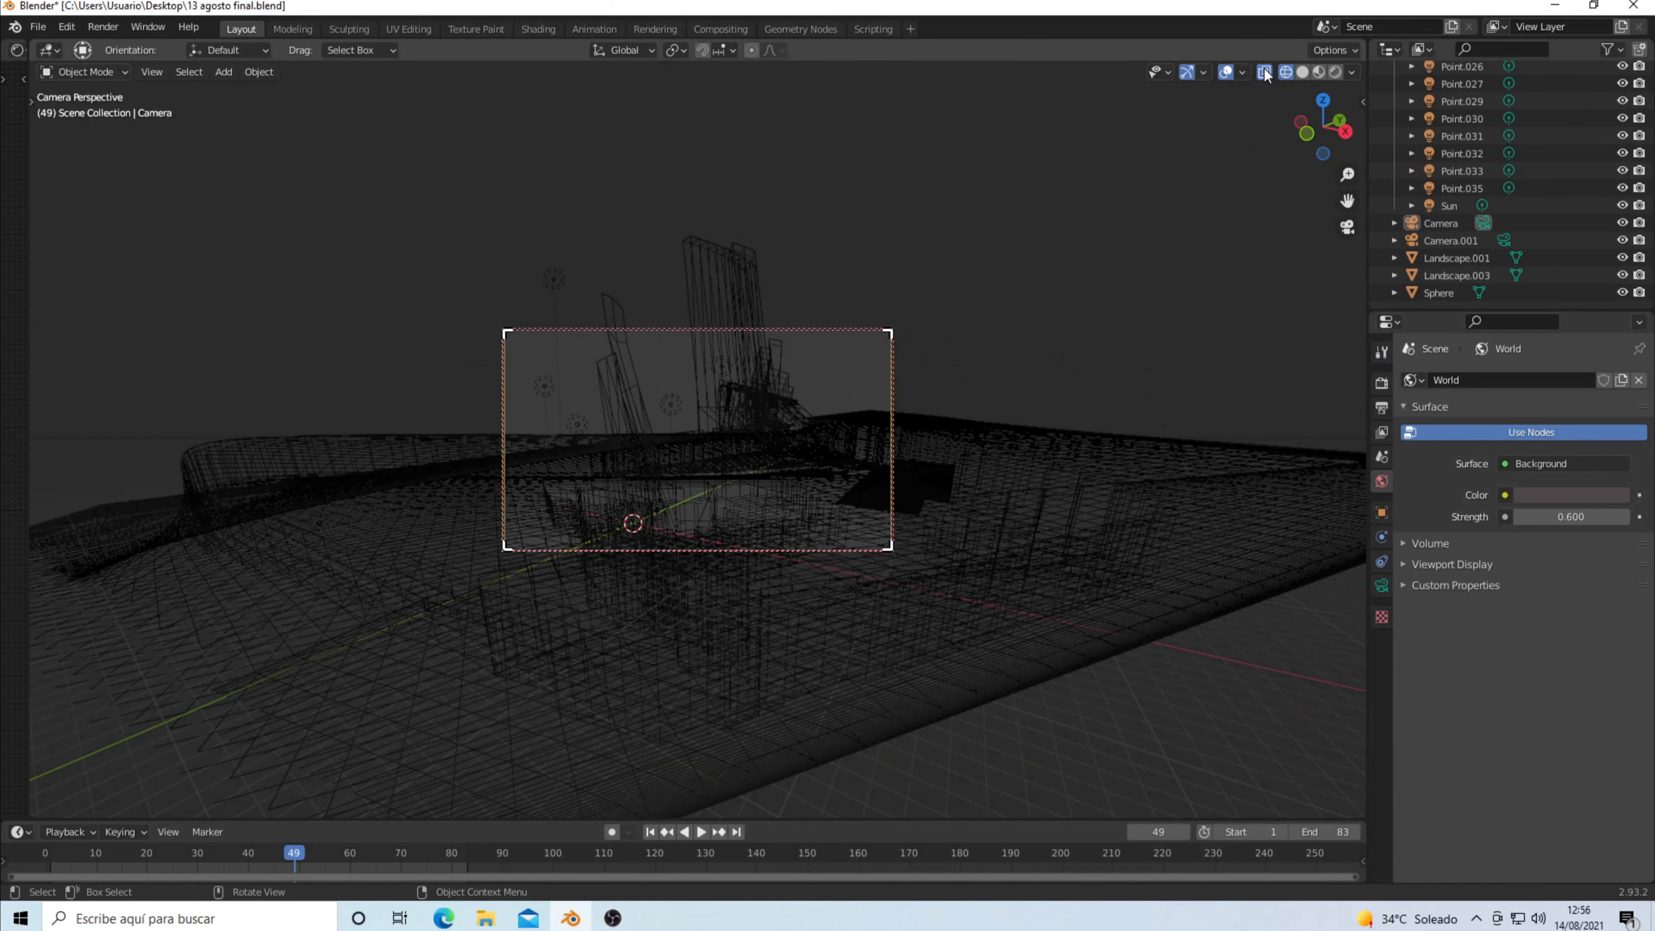
left_click(1299, 73)
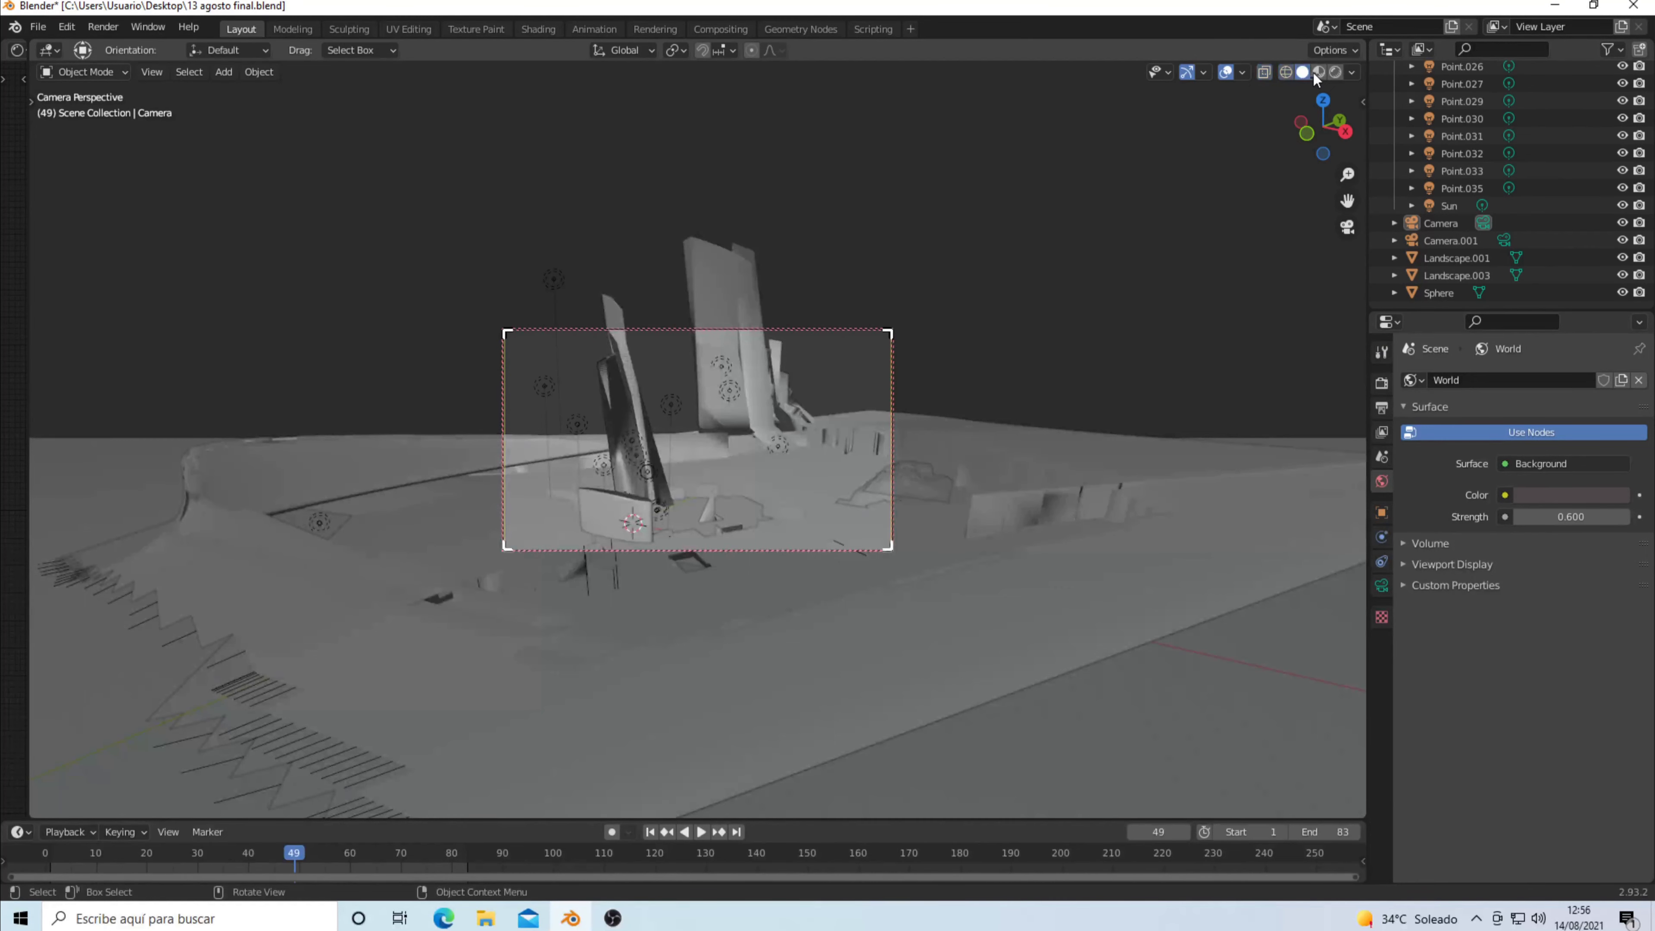
left_click(1319, 74)
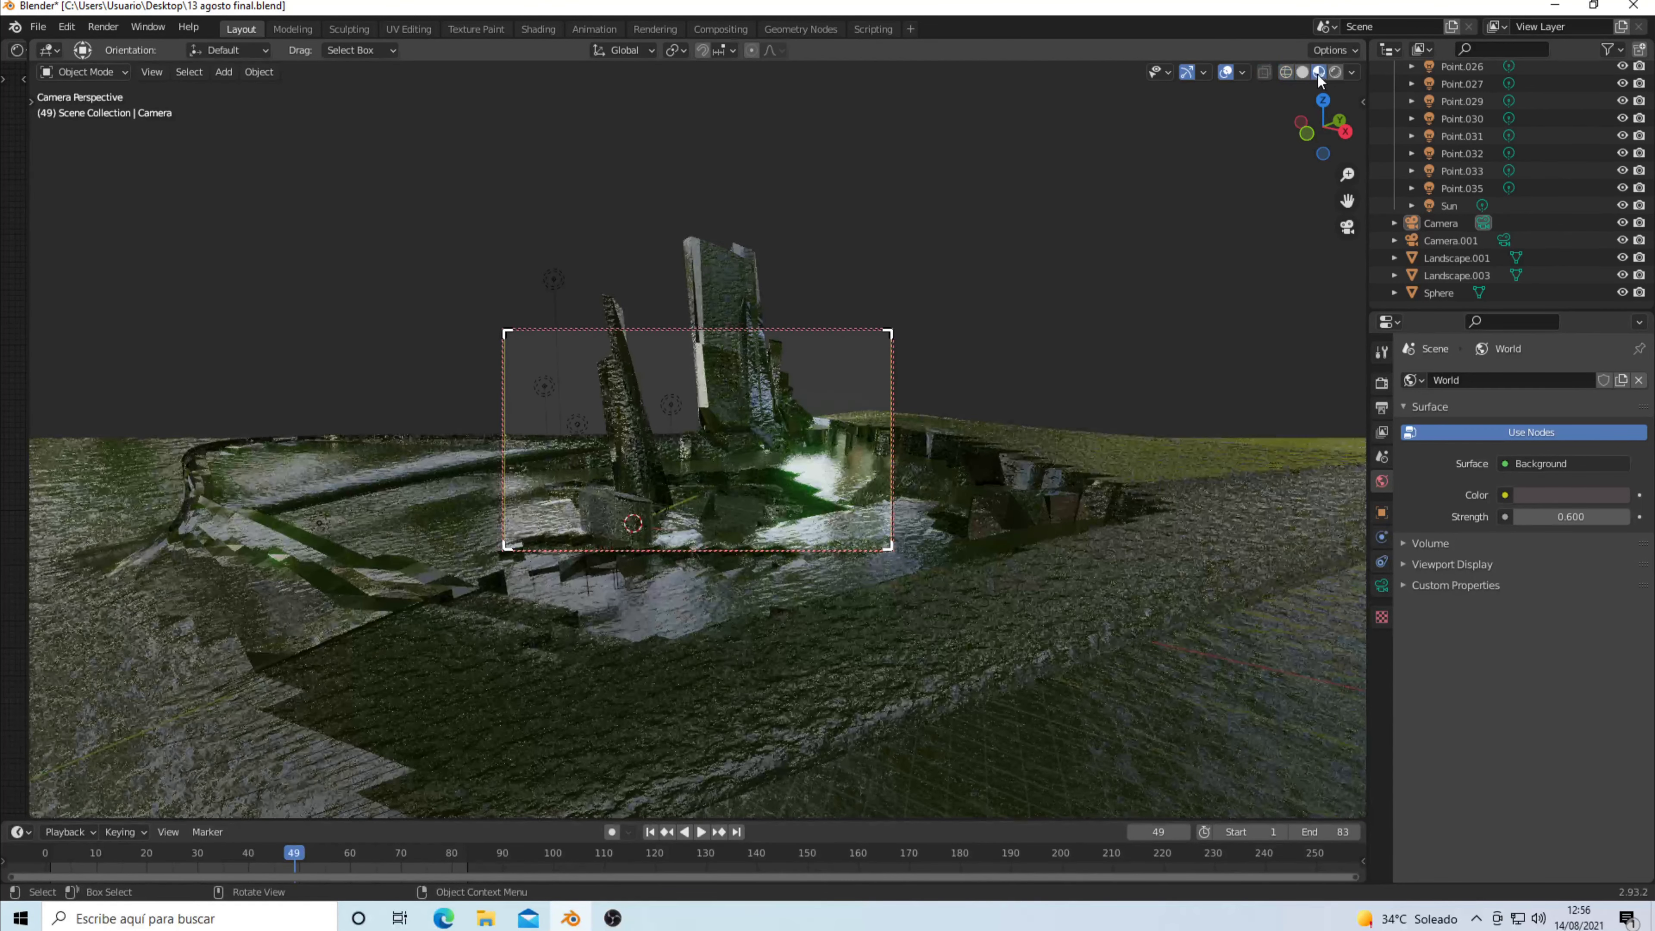
left_click(1353, 71)
left_click(1253, 177)
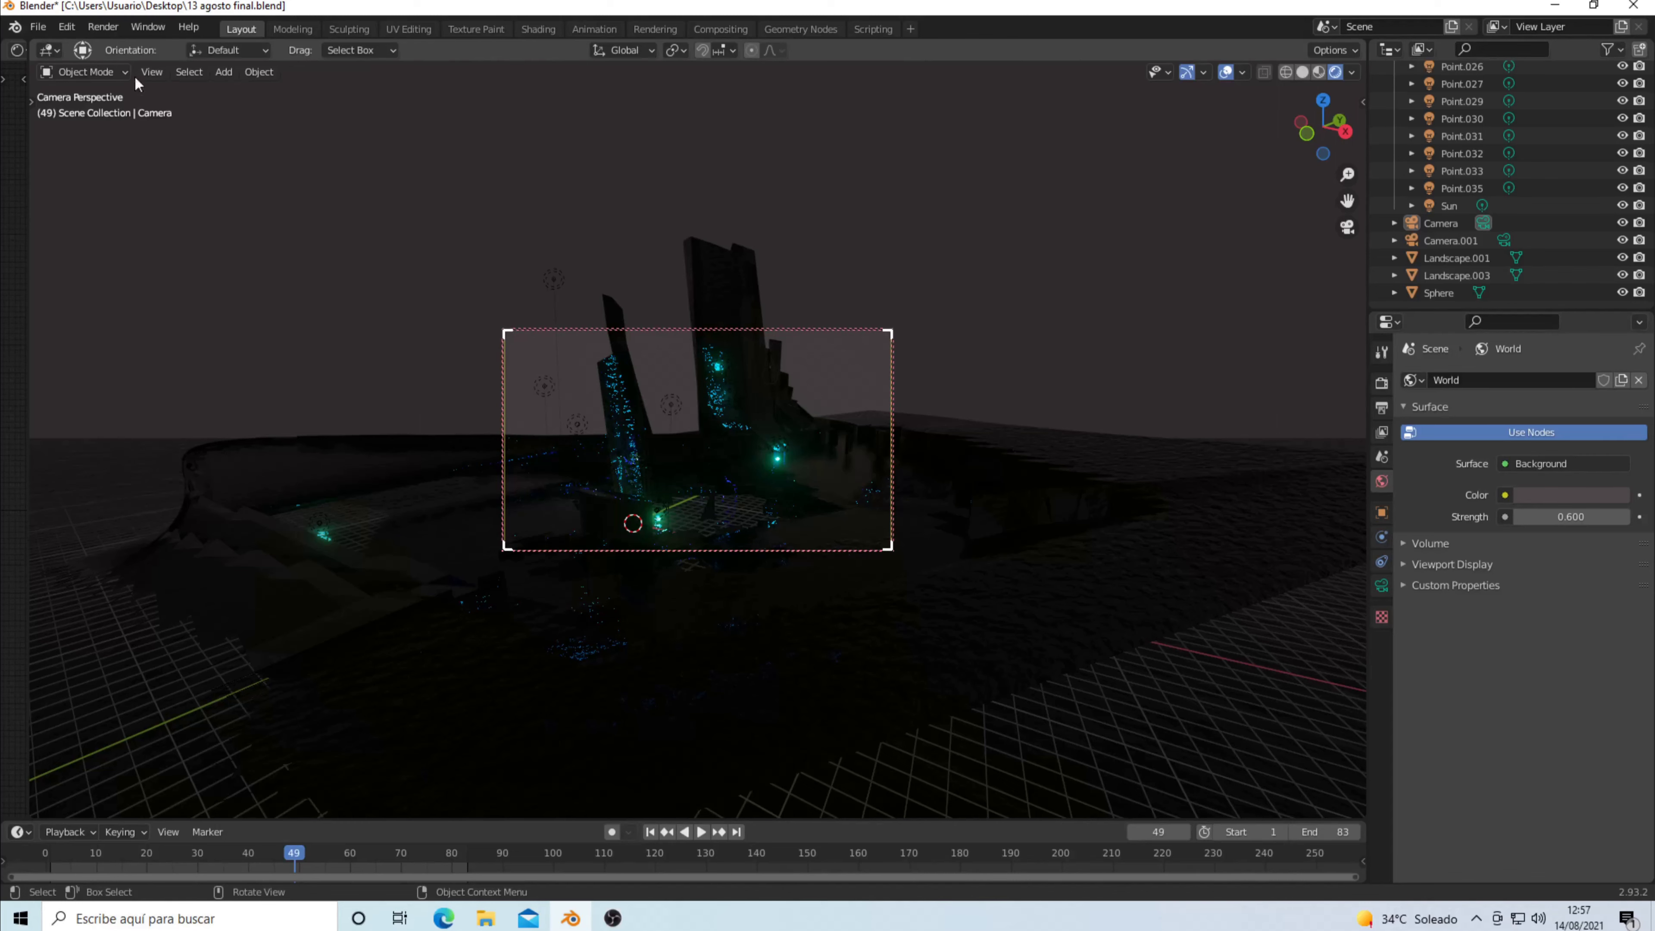
Fly the camera forward to frame the two crystal pillars up close.
left_click(150, 72)
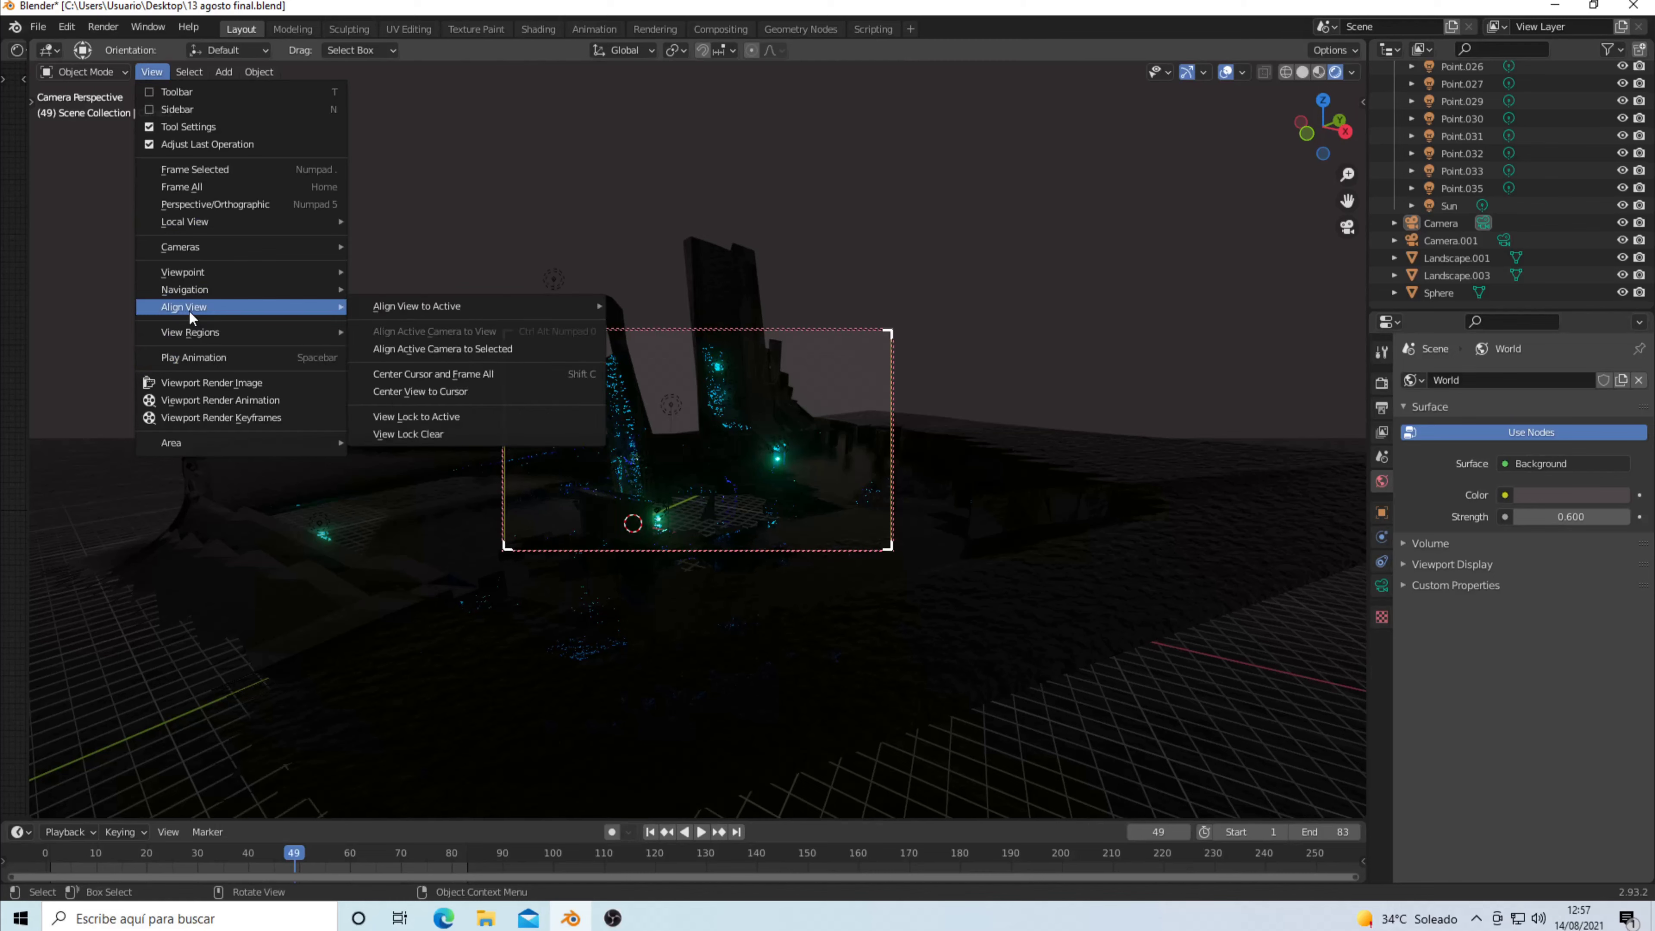
mouse_move(185, 290)
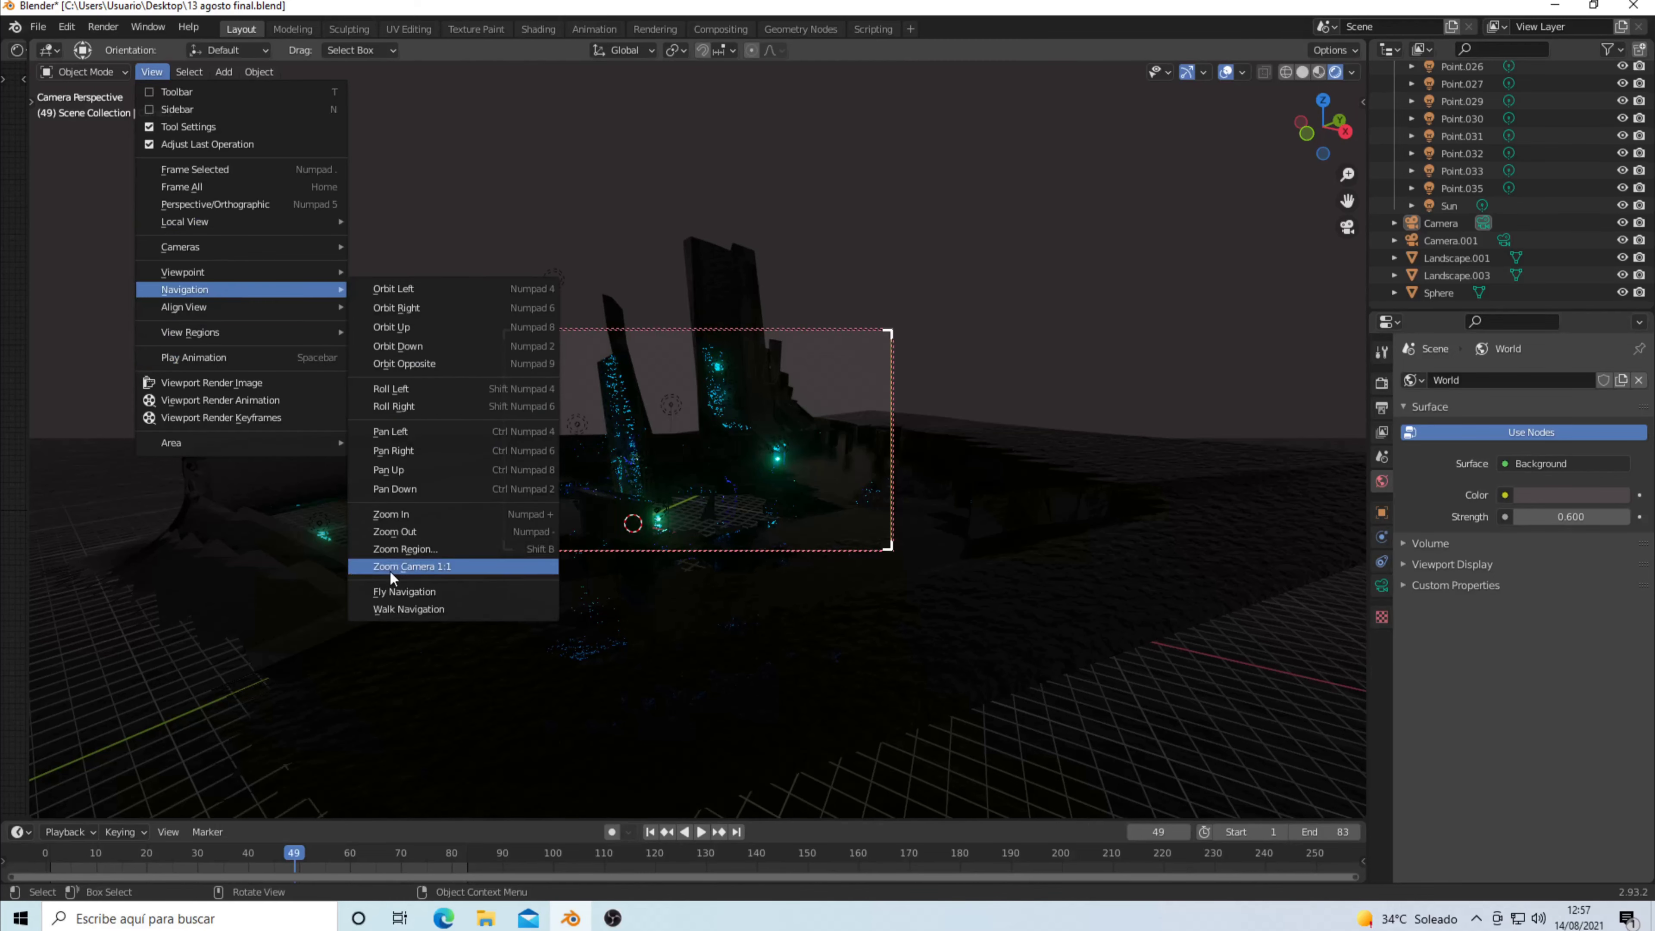
left_click(404, 591)
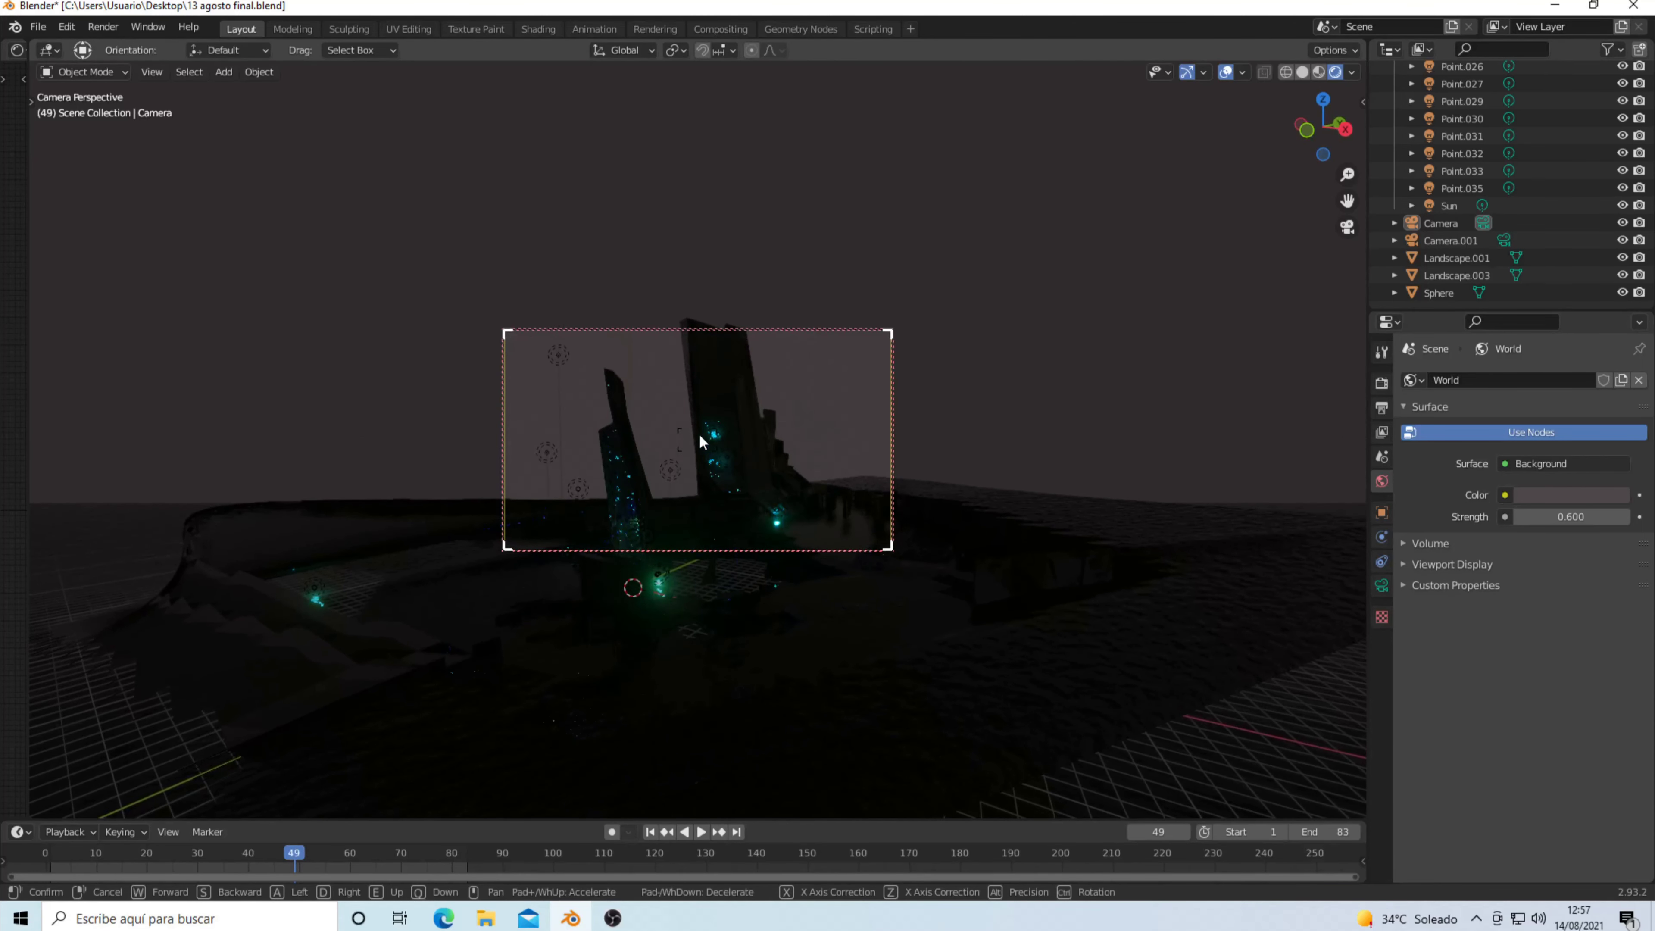
key("w")
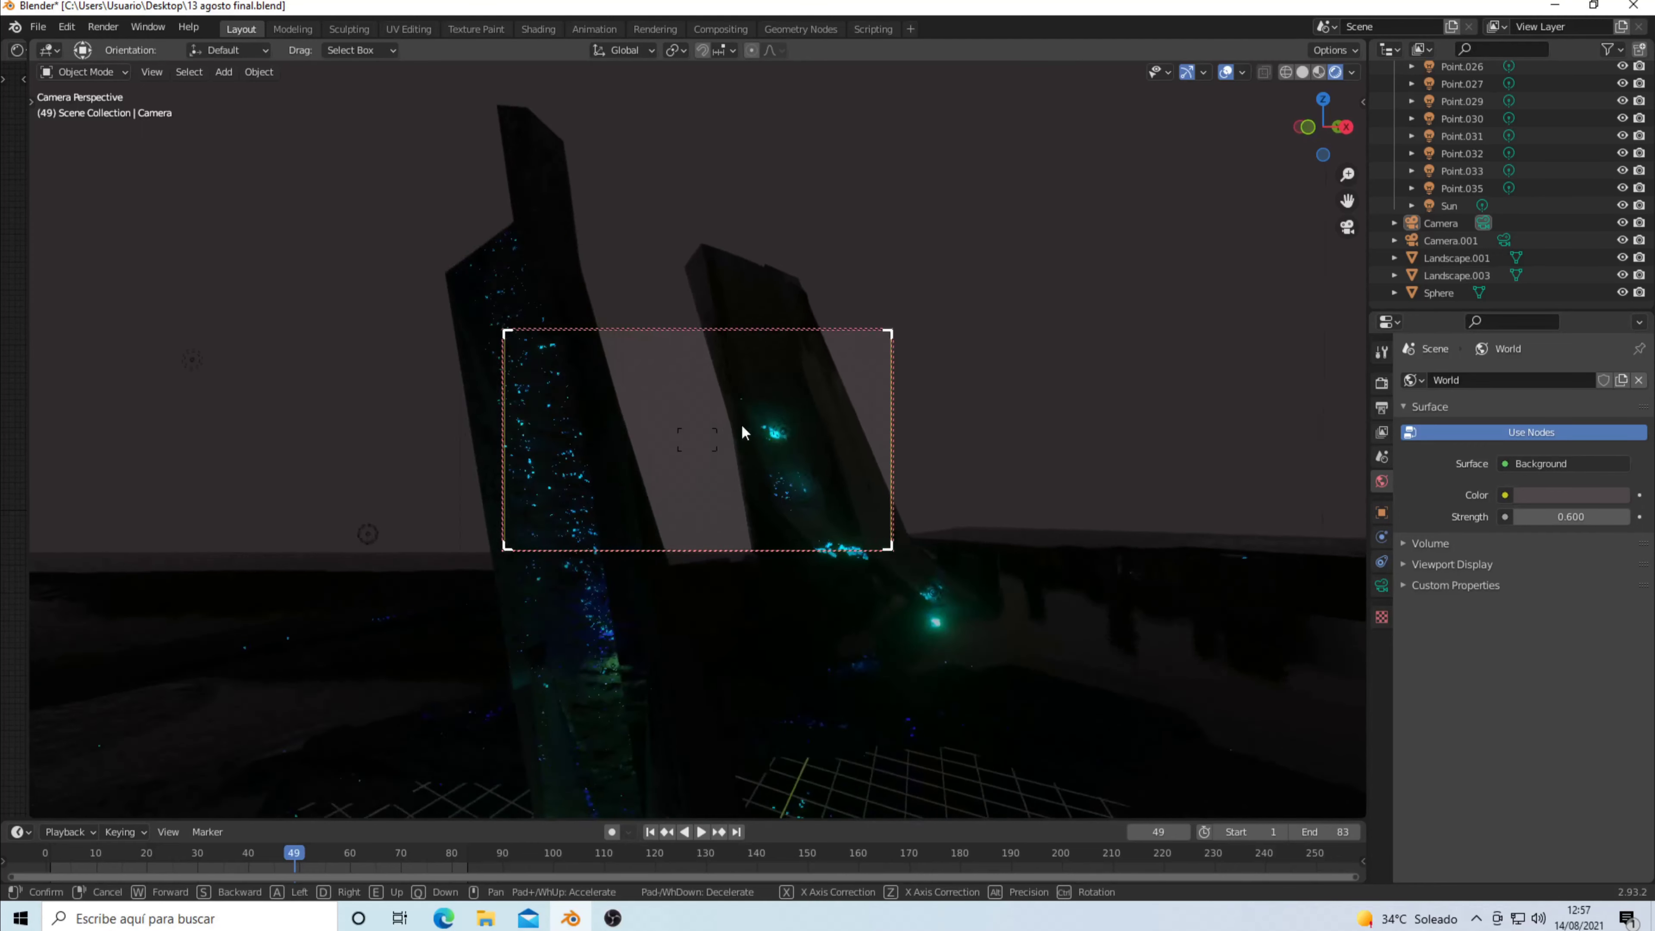
left_click(742, 422)
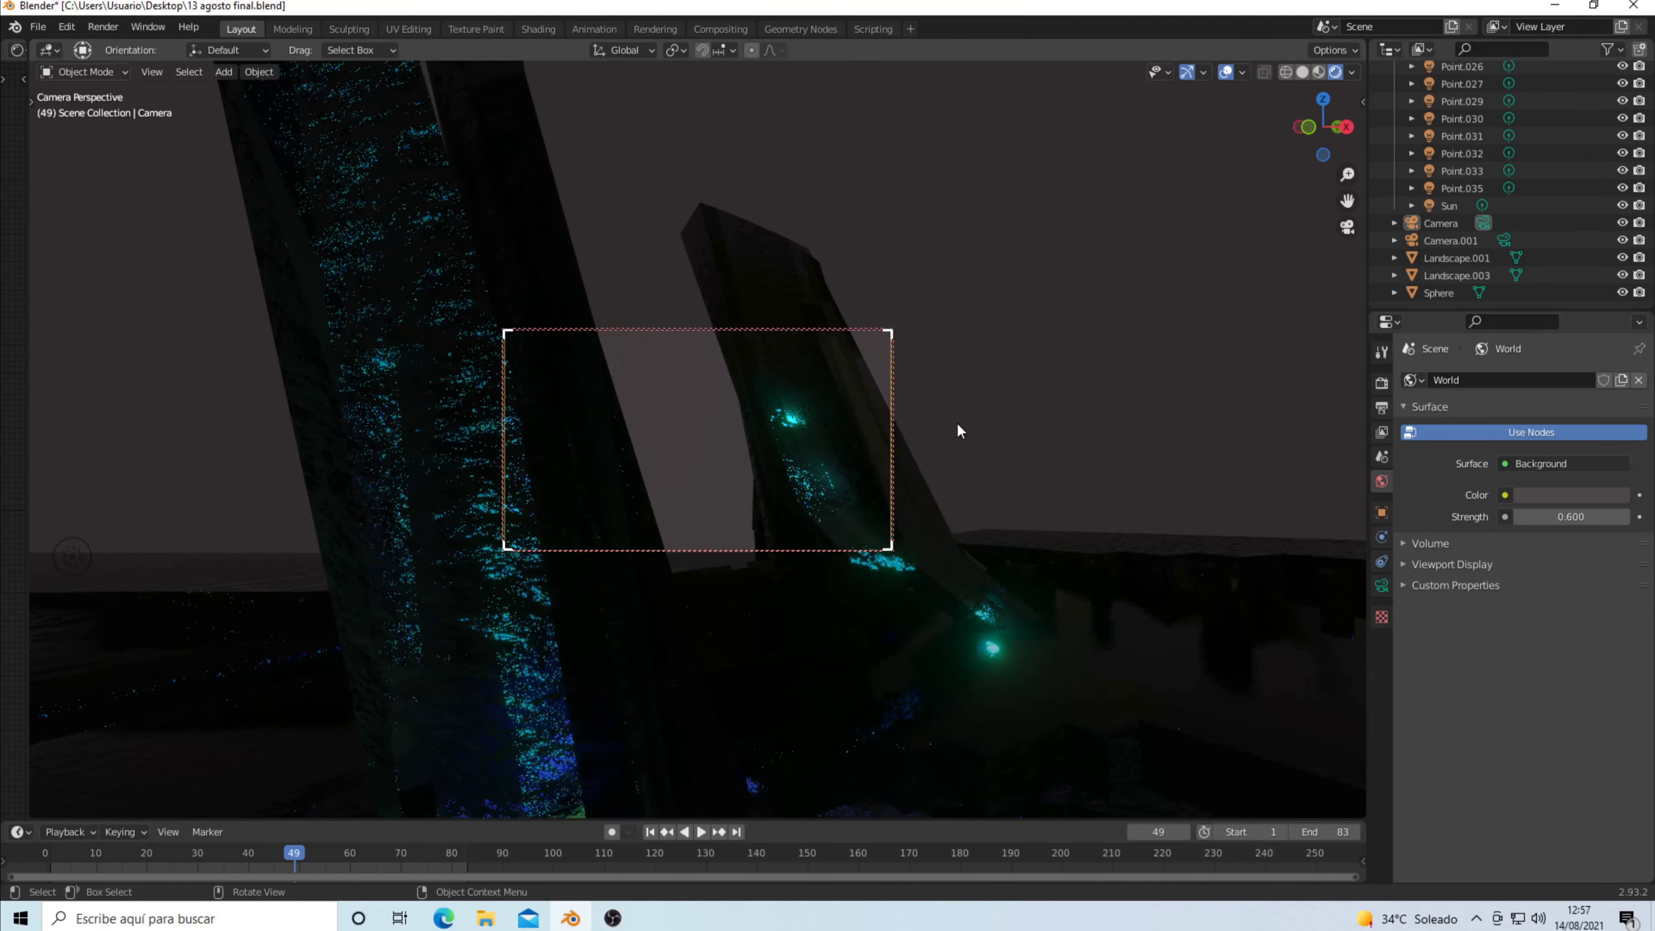
Delete Camera and then Camera.001 from the Outliner, leaving no scene camera.
key("a")
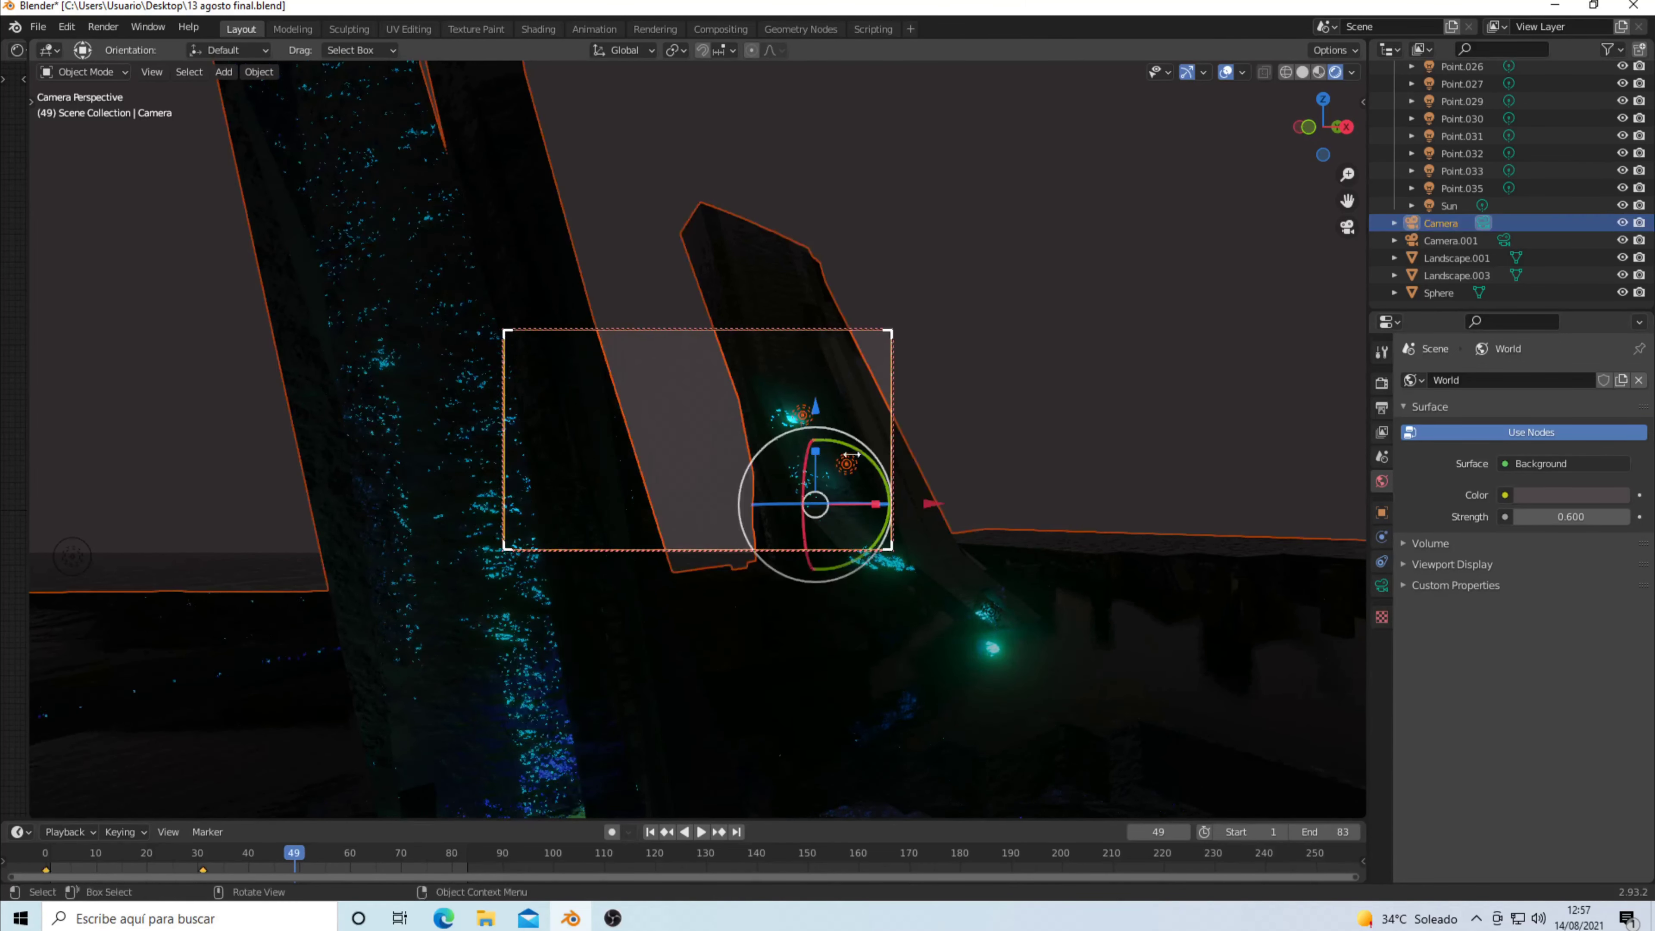
key("alt+a")
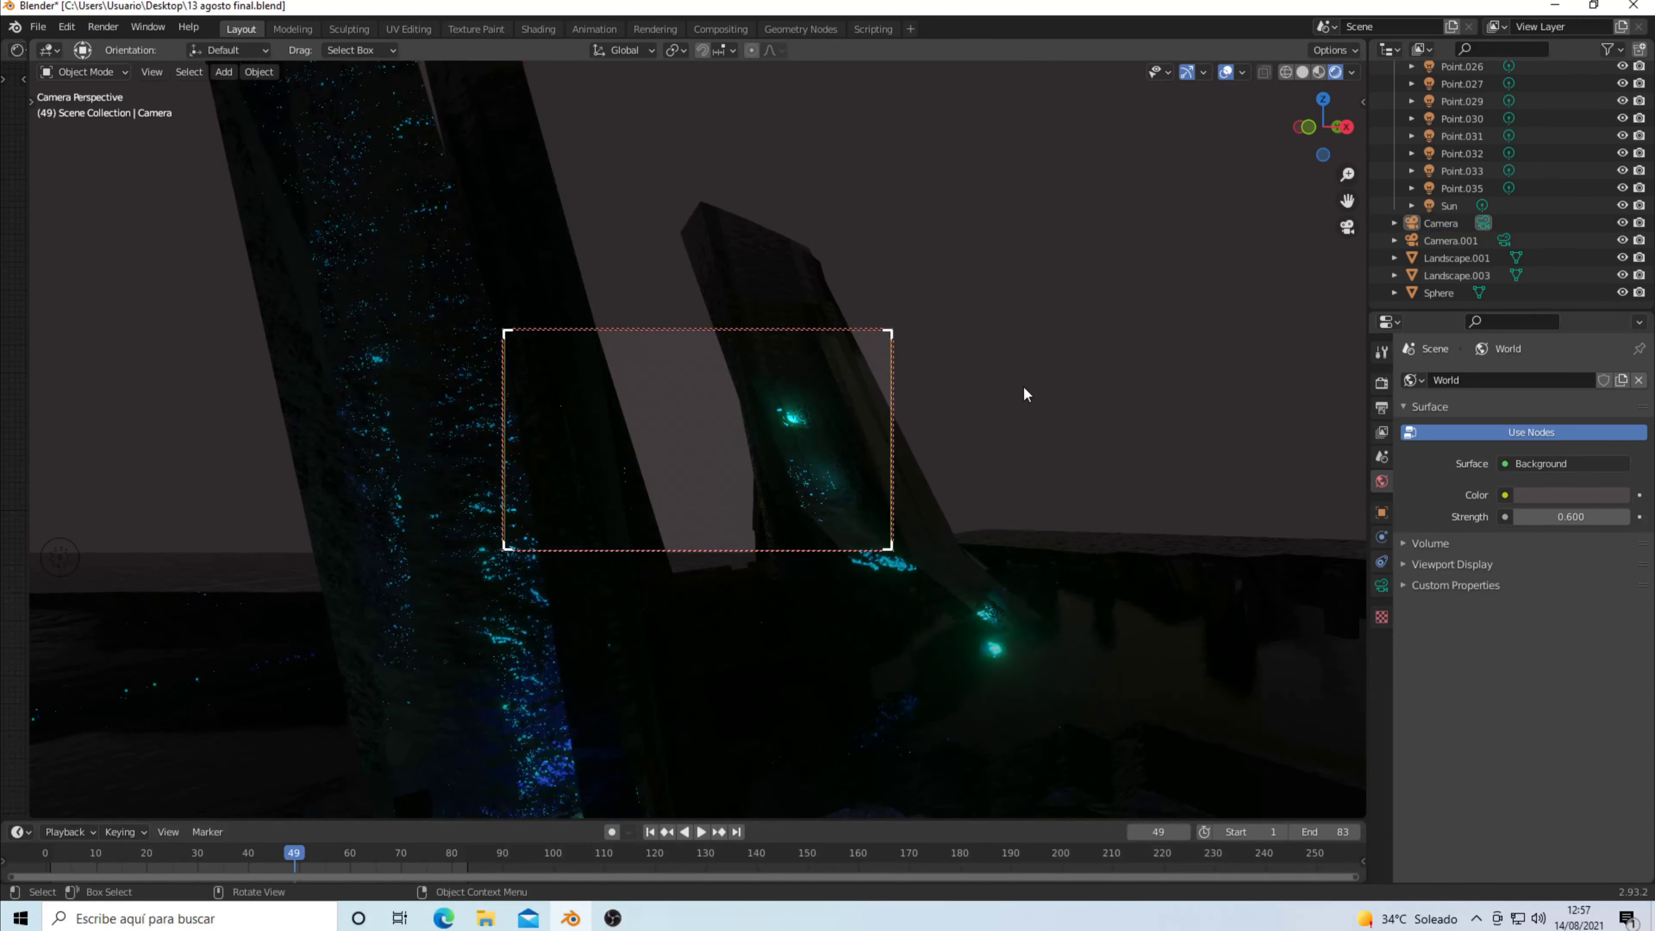
scroll(1482, 179, "up", 3)
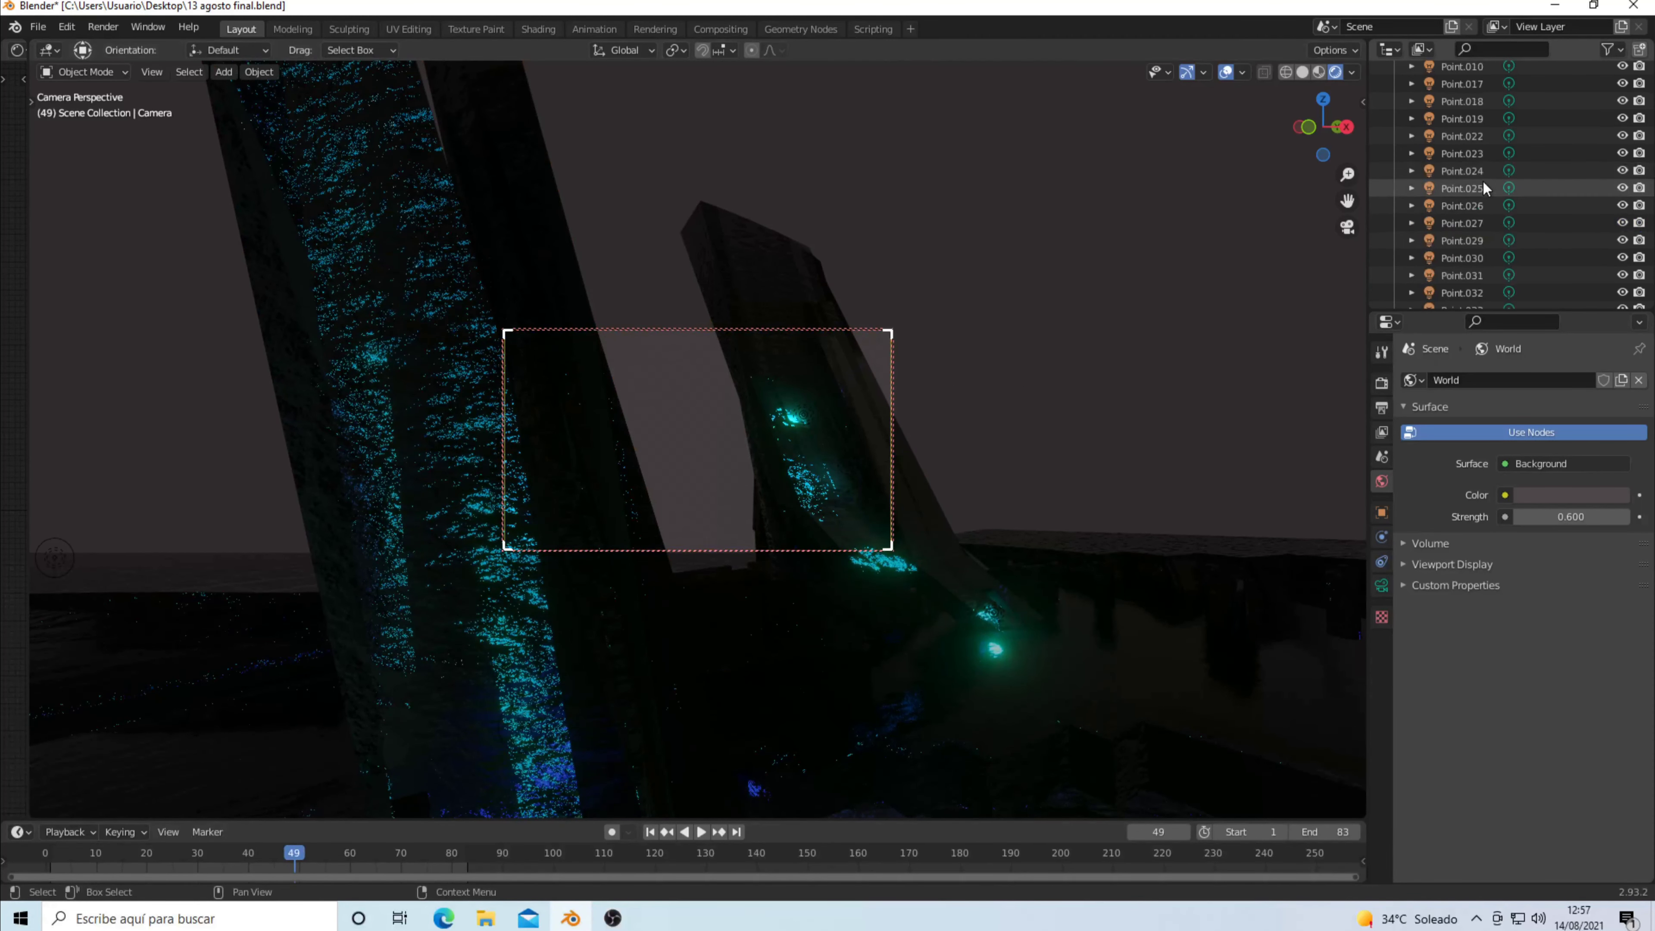
scroll(1467, 162, "up", 3)
scroll(1449, 148, "up", 3)
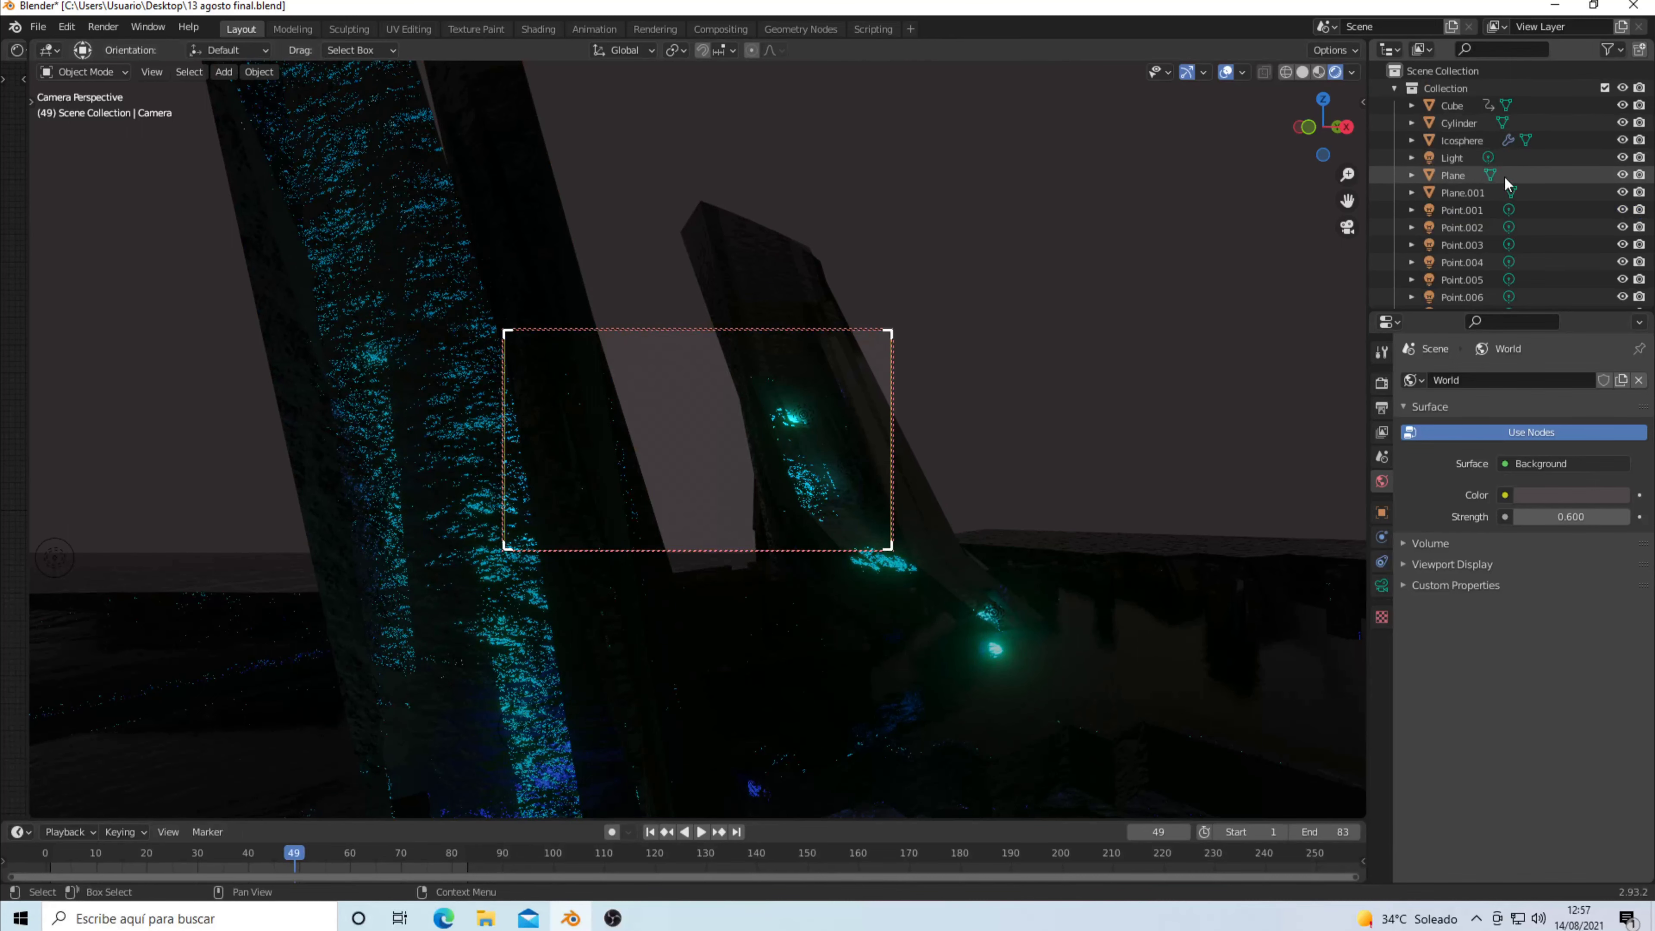
scroll(1499, 189, "down", 5)
scroll(1493, 200, "down", 5)
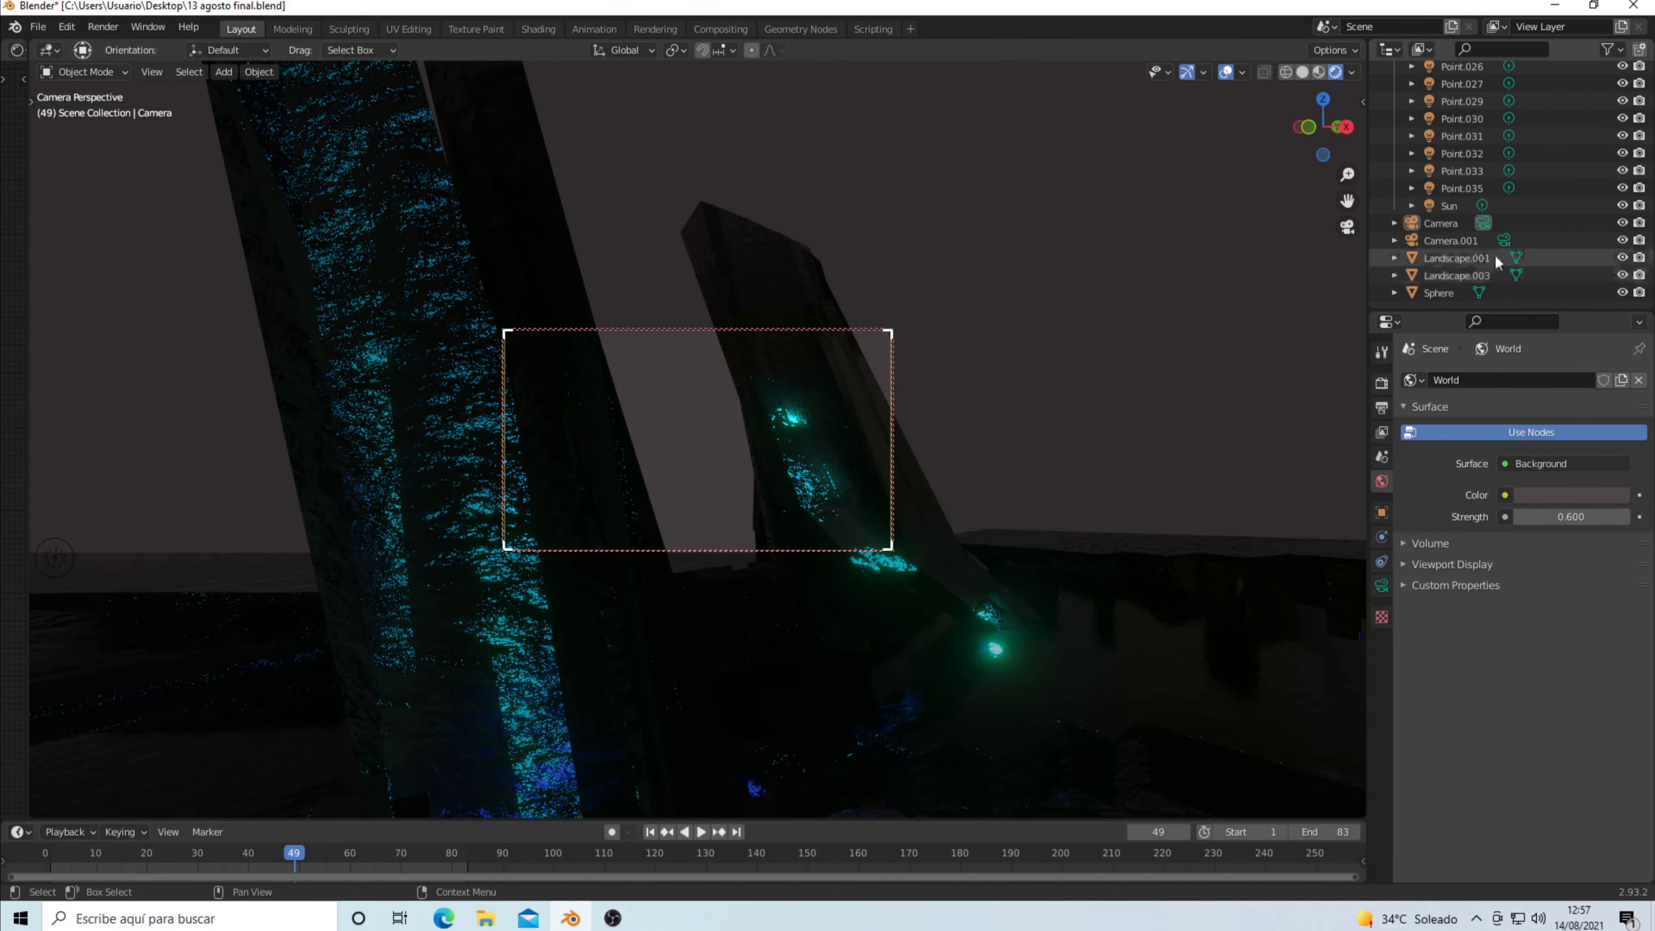
left_click(1443, 226)
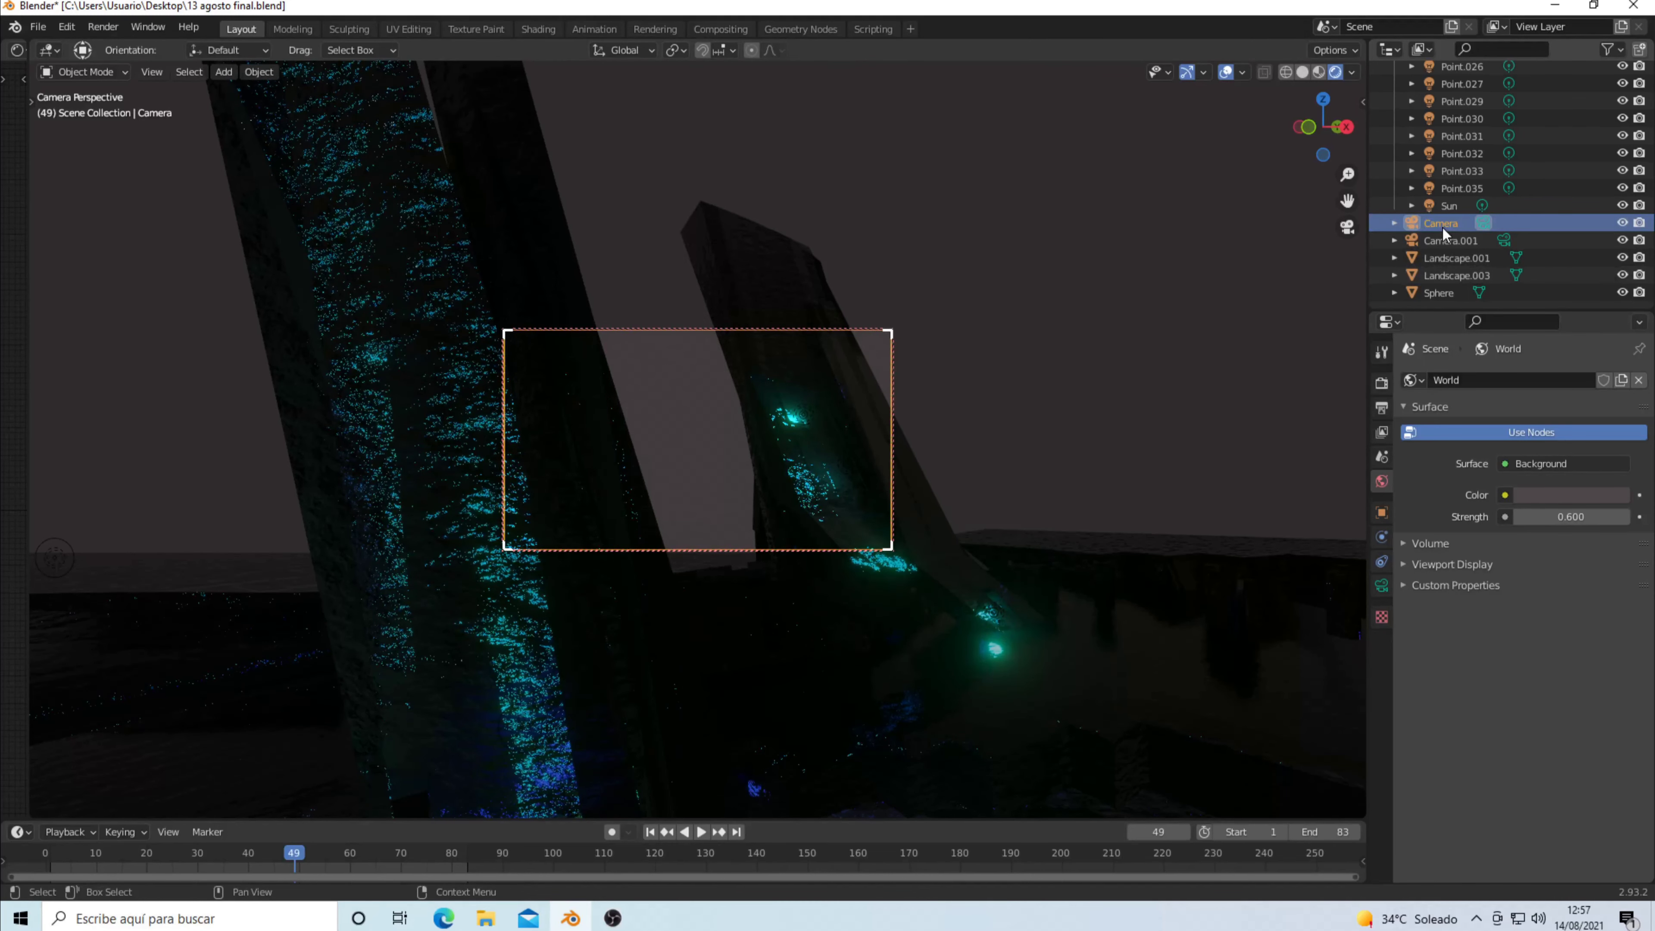
key("x")
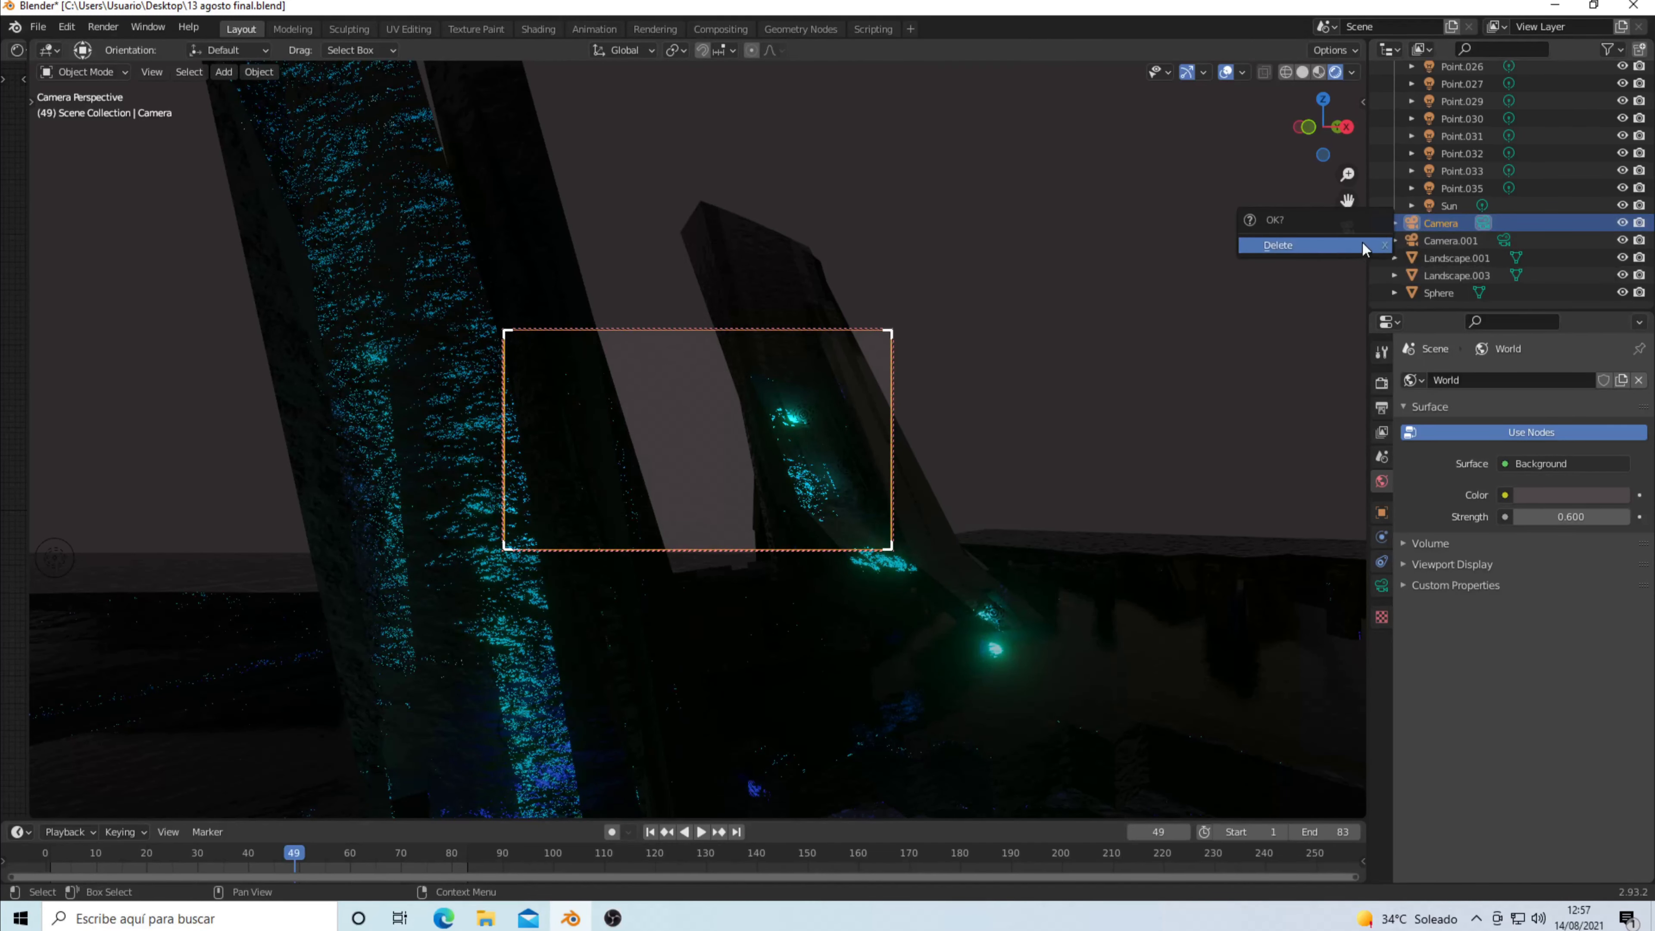
left_click(1385, 243)
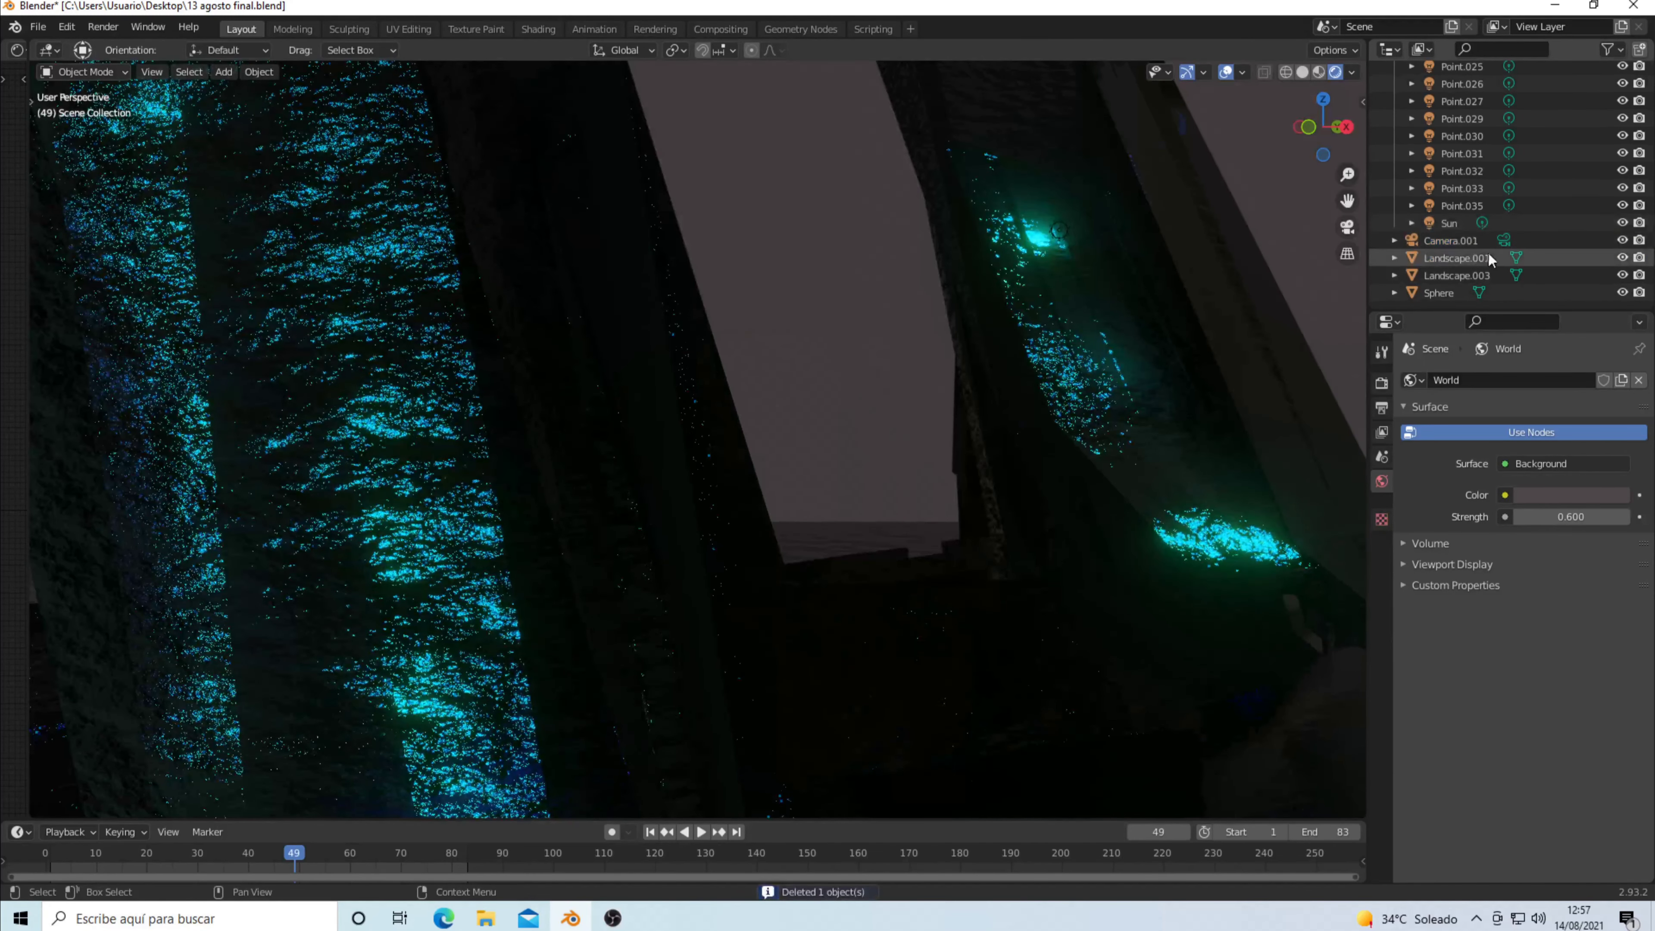
left_click(1474, 239)
key("x")
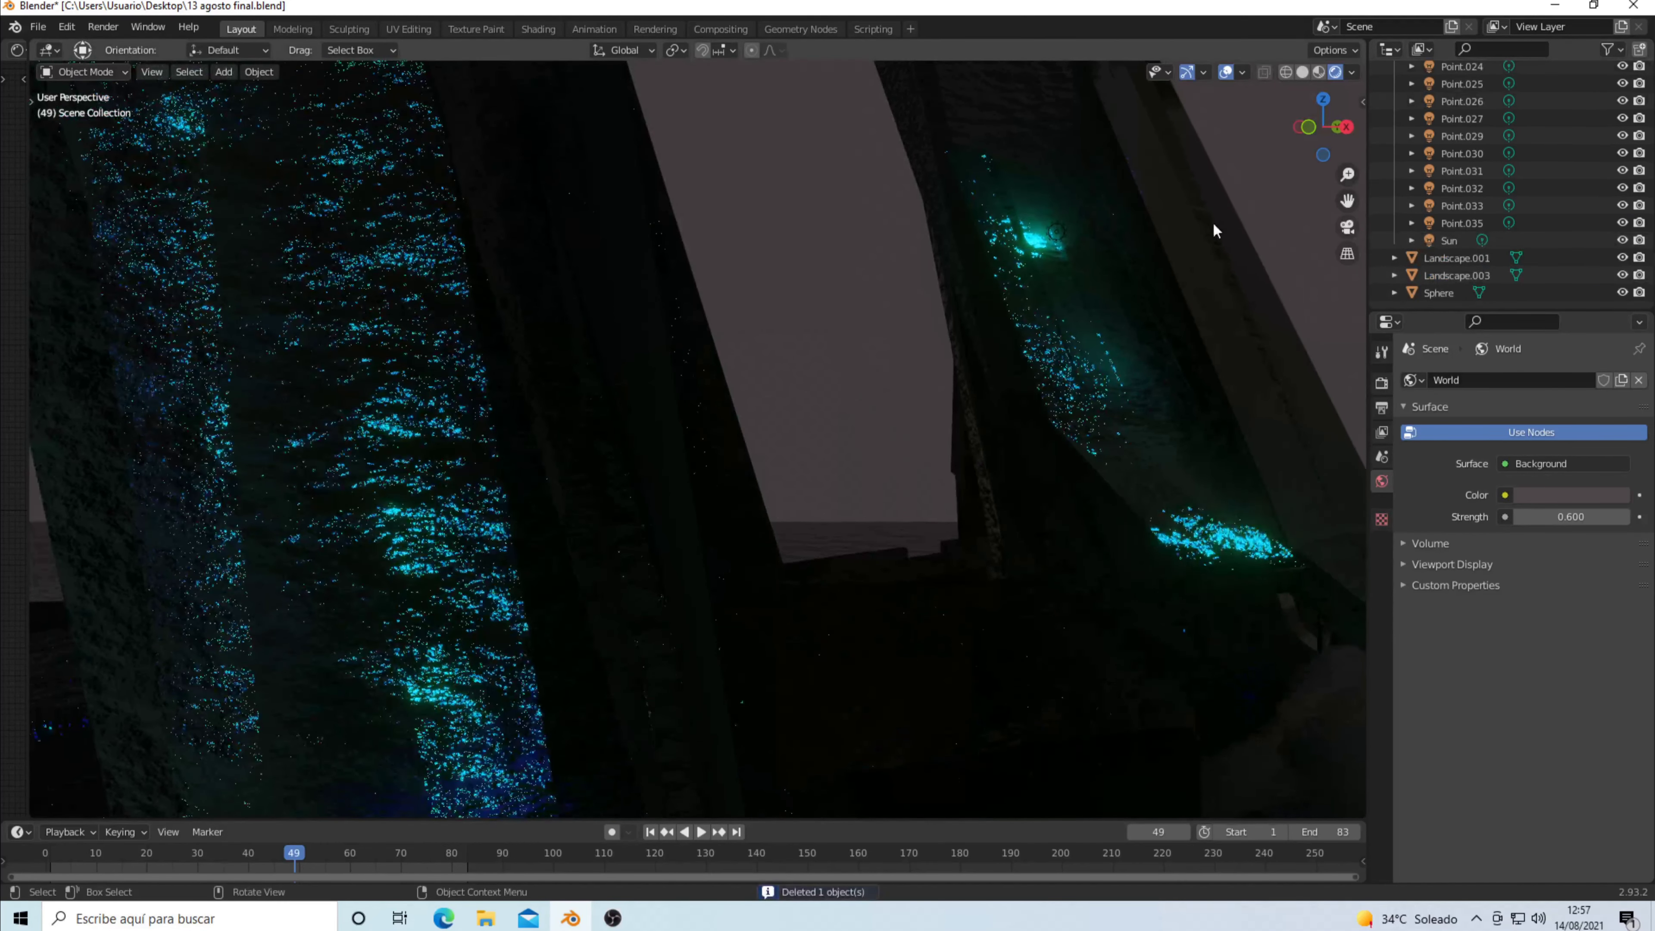
Zoom out to show both glowing pillars, the ruins and the grid floor.
scroll(1213, 220, "down", 2)
scroll(1235, 206, "down", 2)
scroll(1236, 206, "down", 3)
scroll(1237, 215, "down", 2)
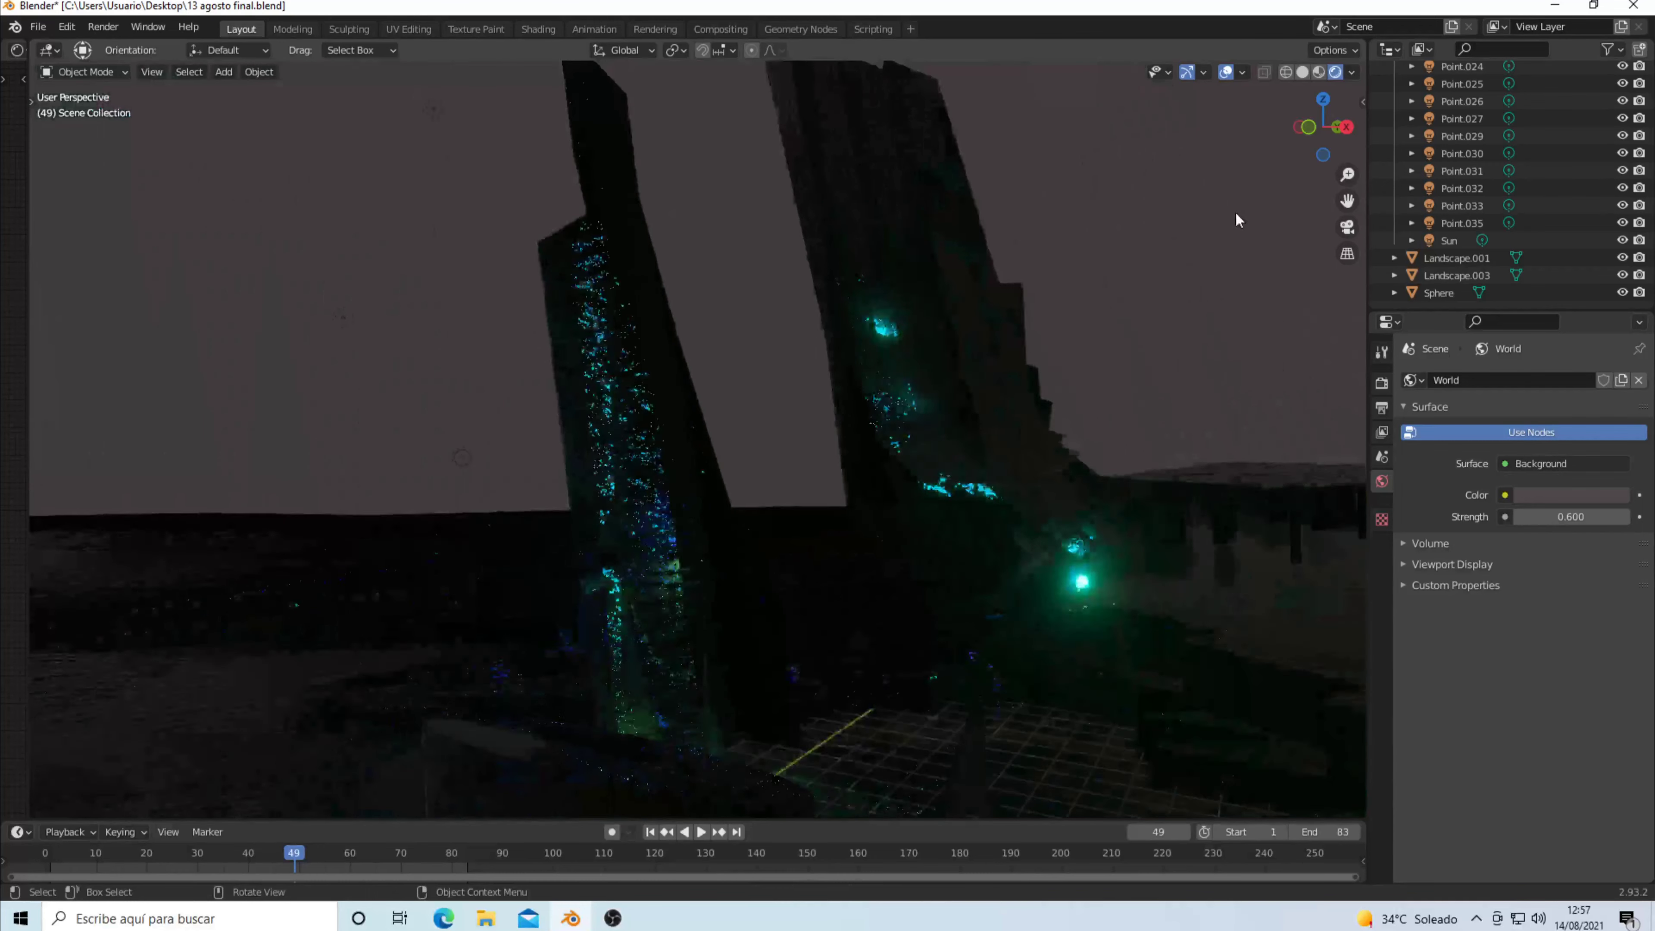
scroll(1237, 219, "down", 3)
scroll(1237, 220, "up", 2)
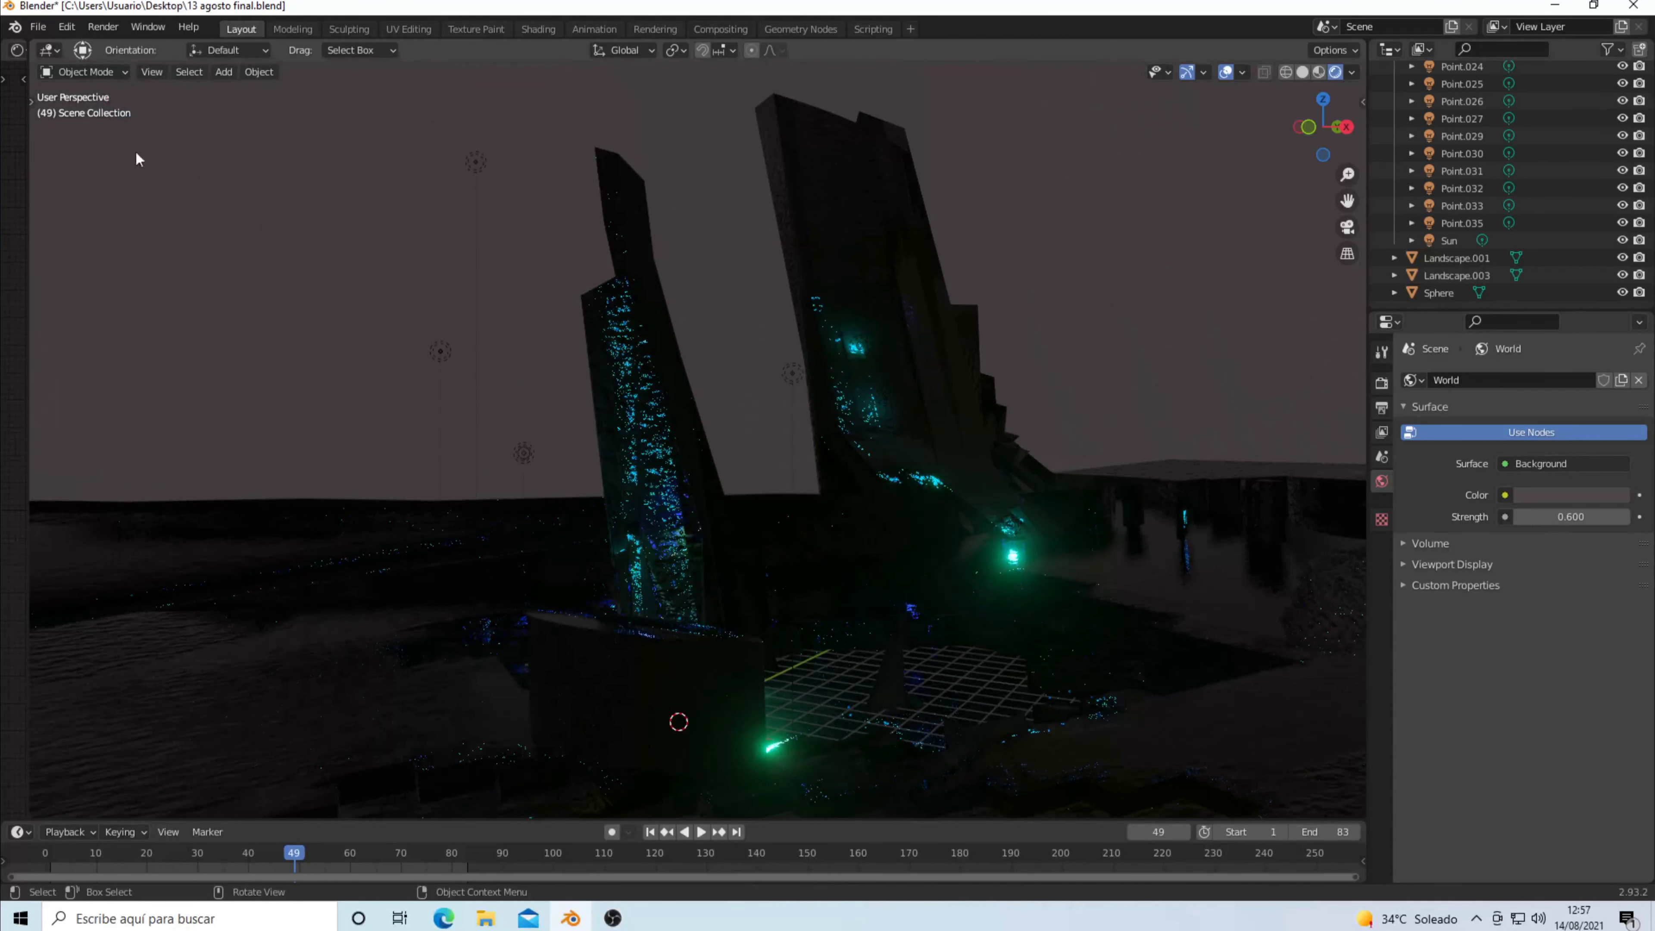
Start Fly Navigation, then cancel it with Esc.
left_click(146, 77)
mouse_move(185, 290)
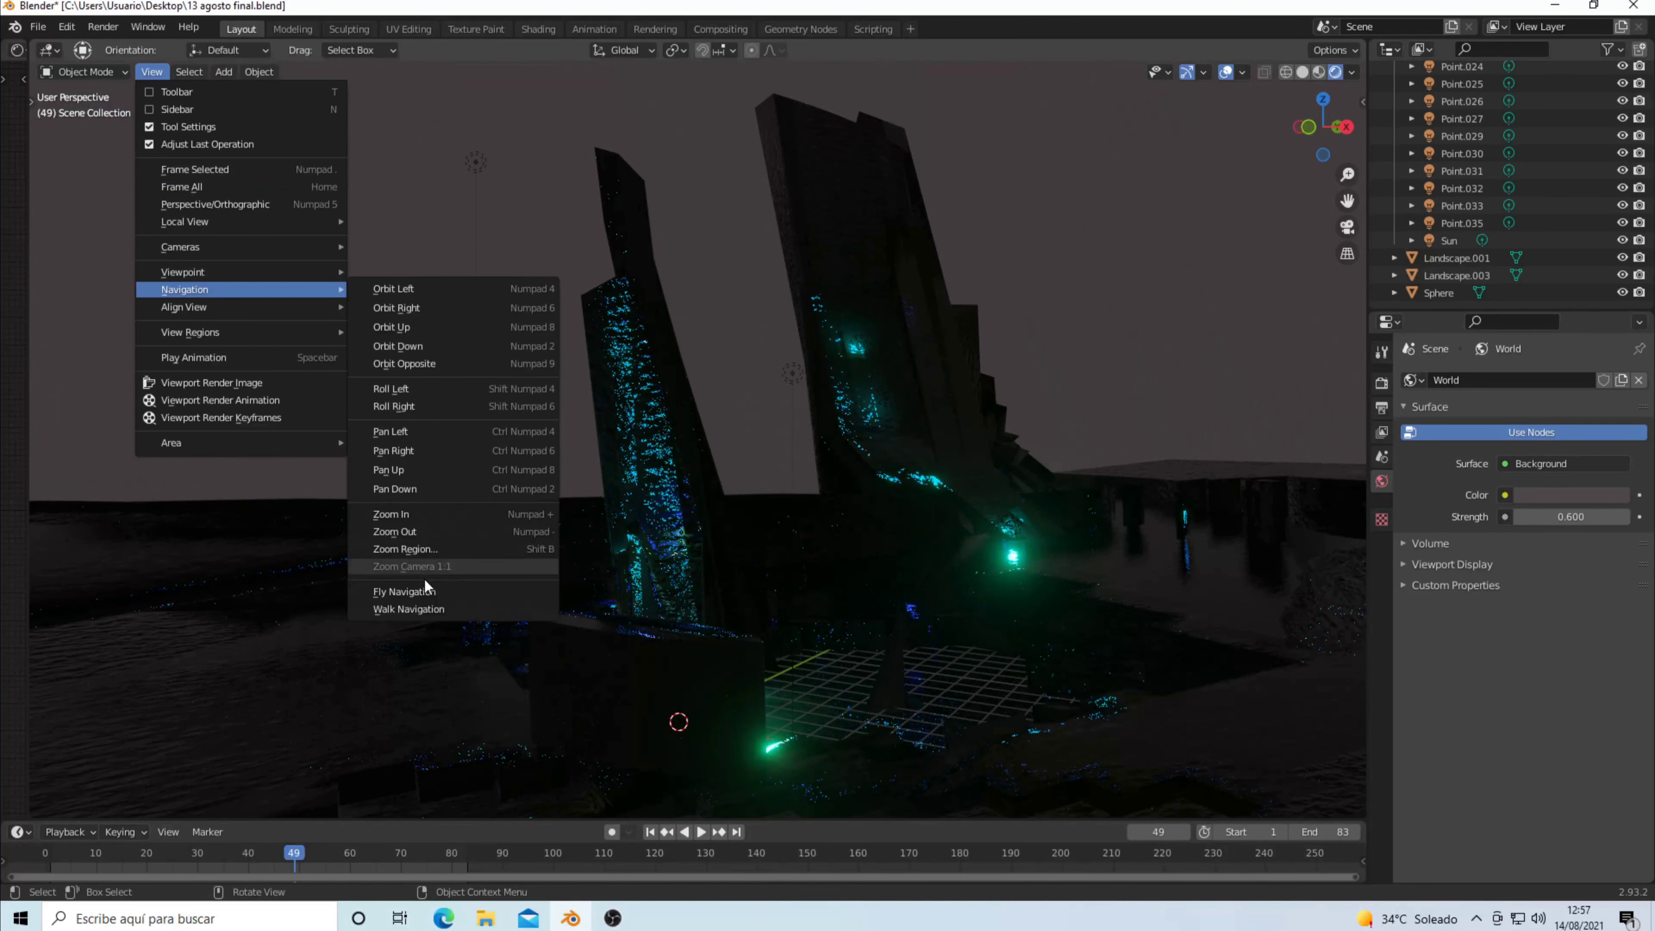
left_click(407, 592)
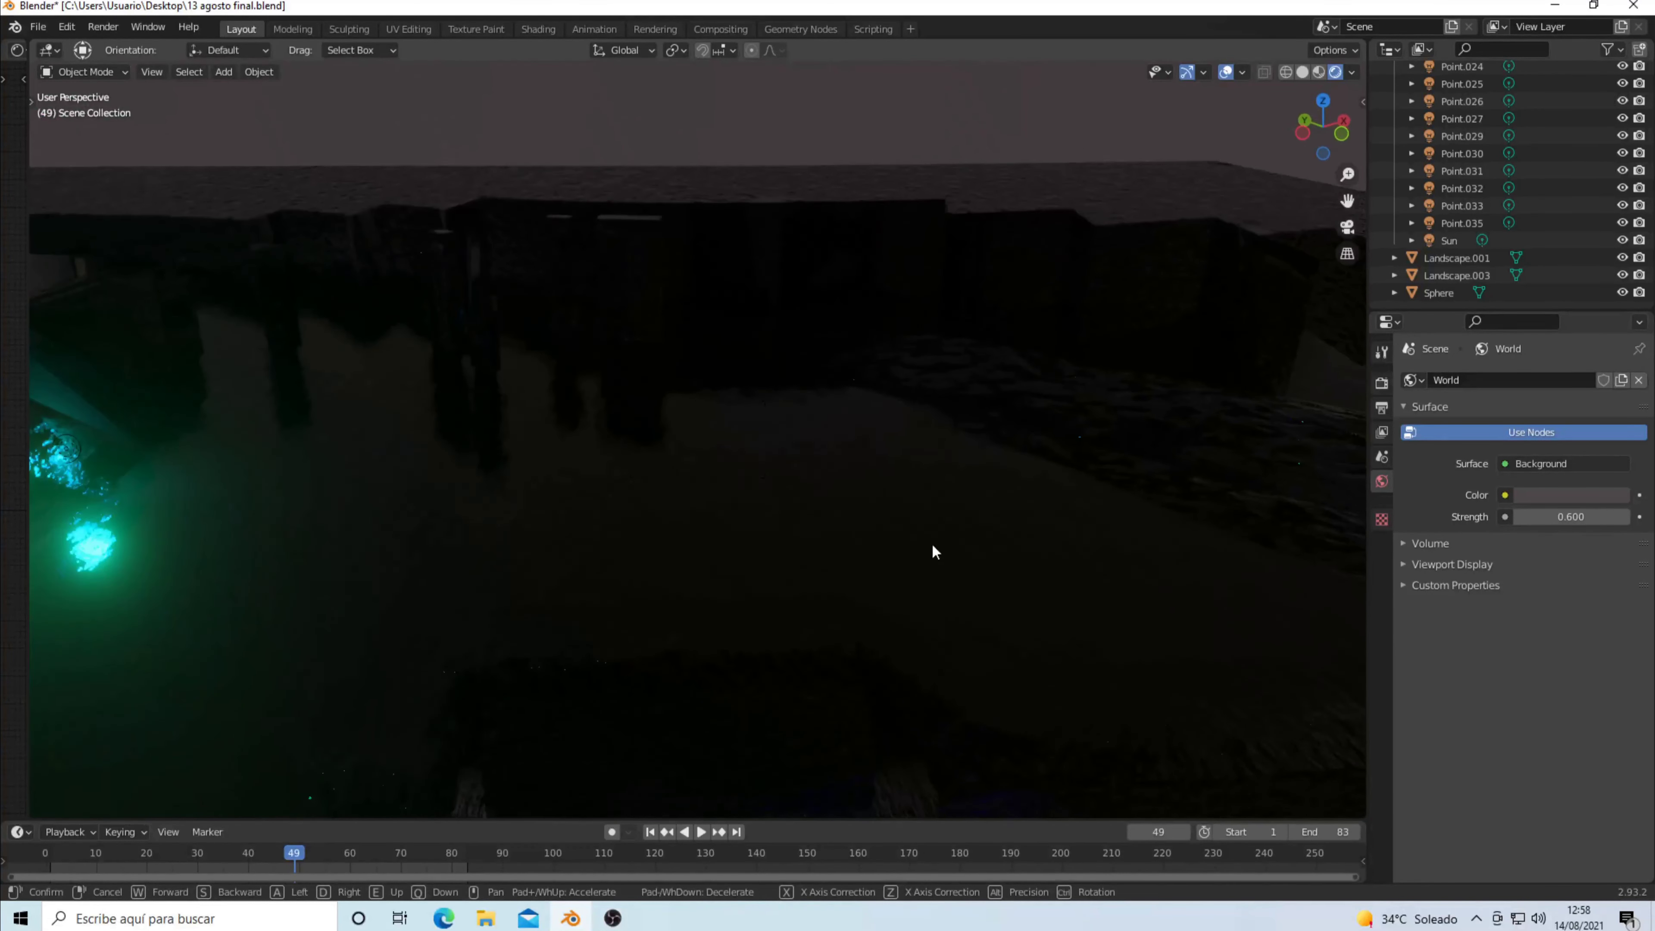
key("Escape")
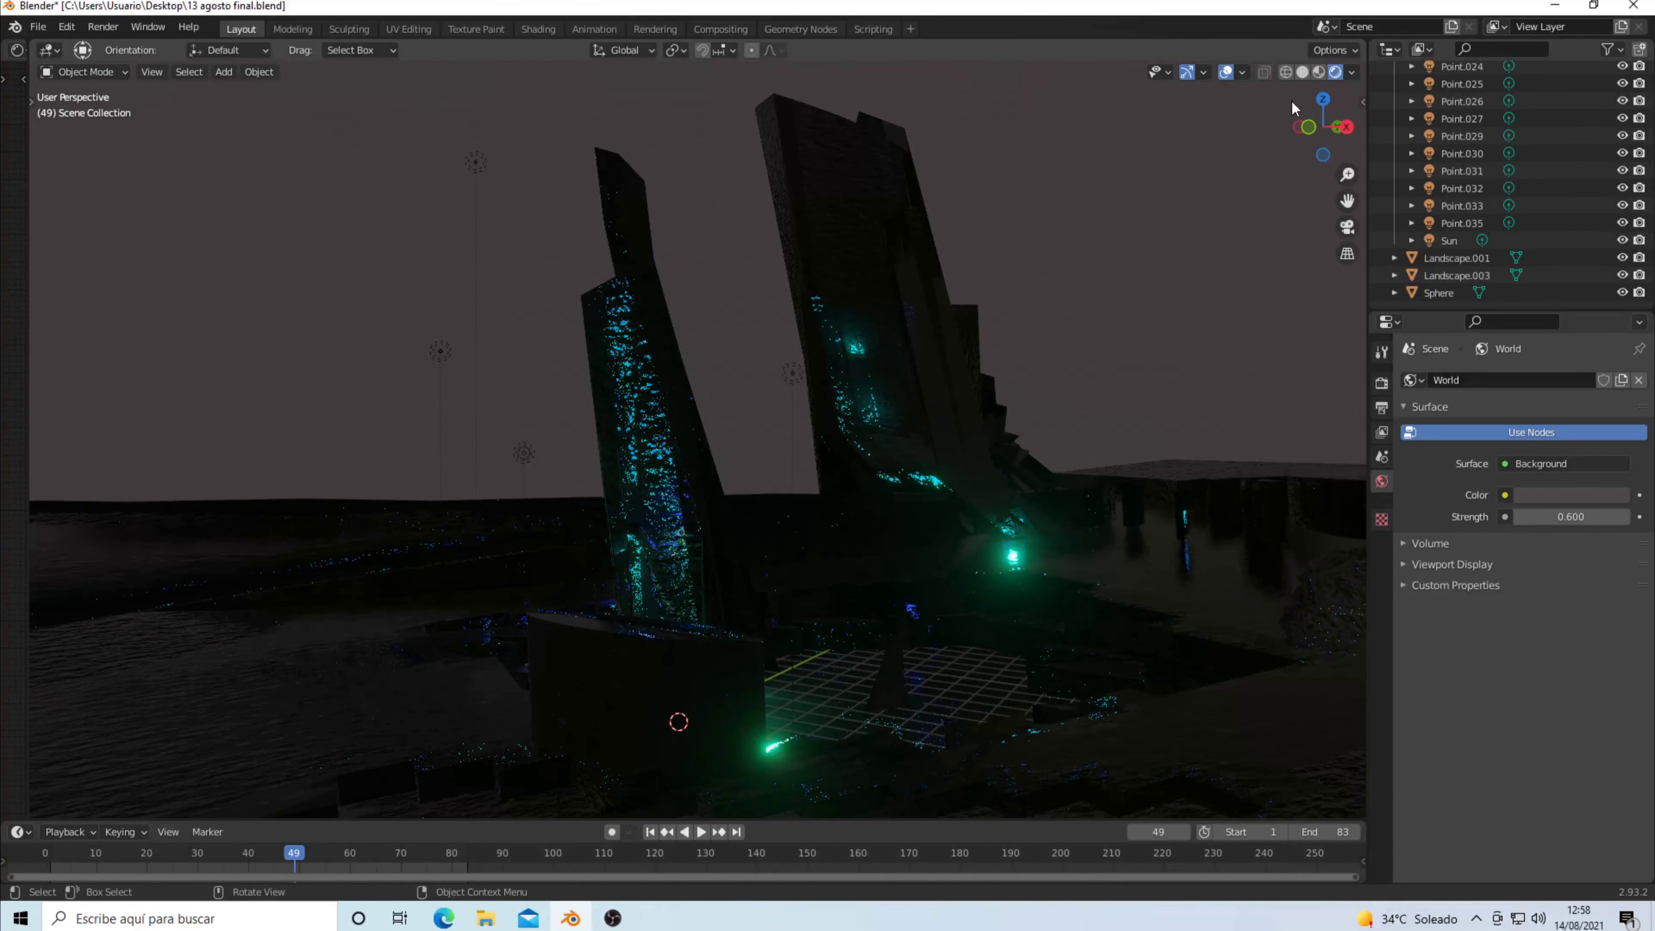
Disable Scene World lighting, fly to a view beside the pillars, and hide overlays.
left_click(1350, 72)
left_click(1268, 179)
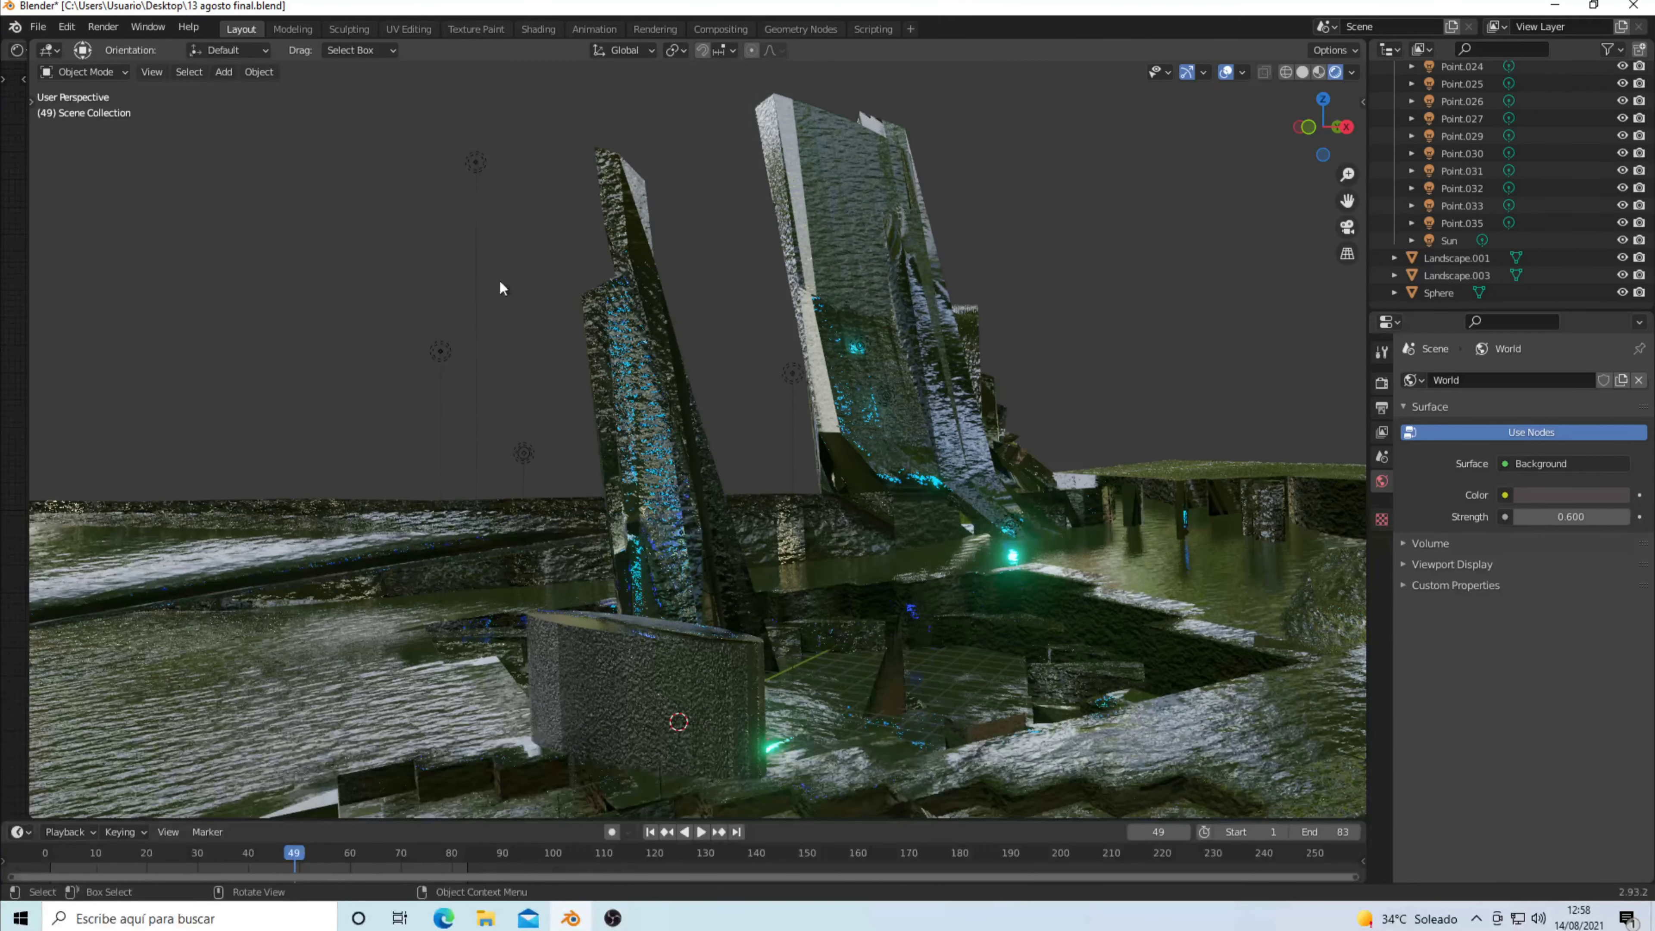
left_click(152, 72)
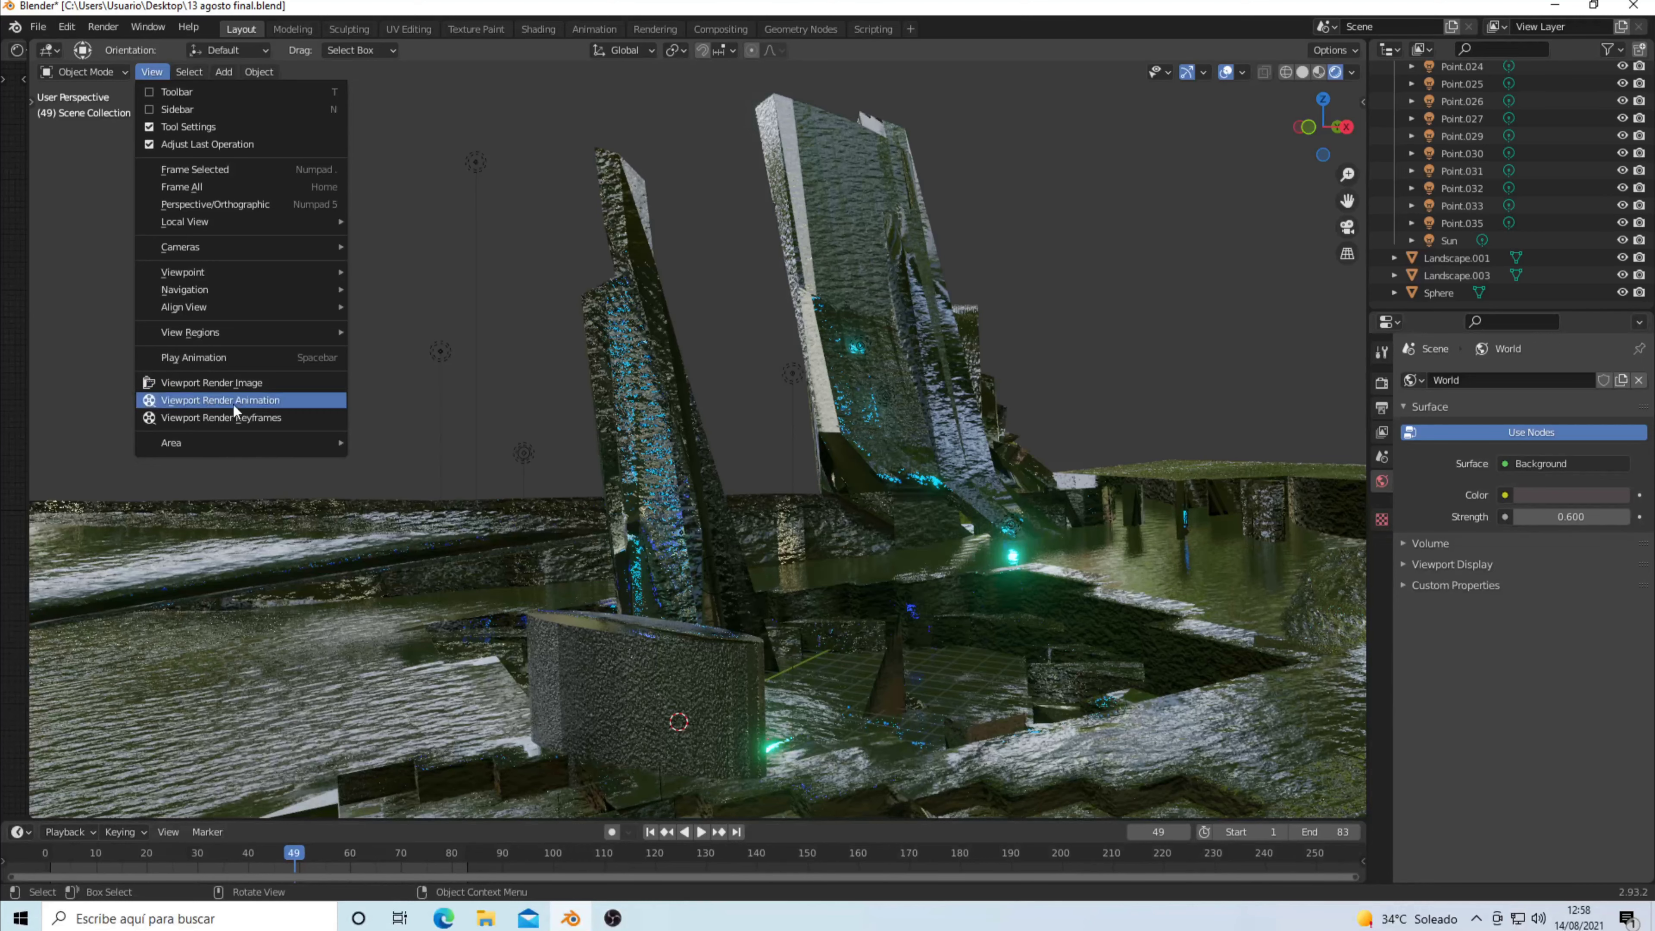
mouse_move(185, 290)
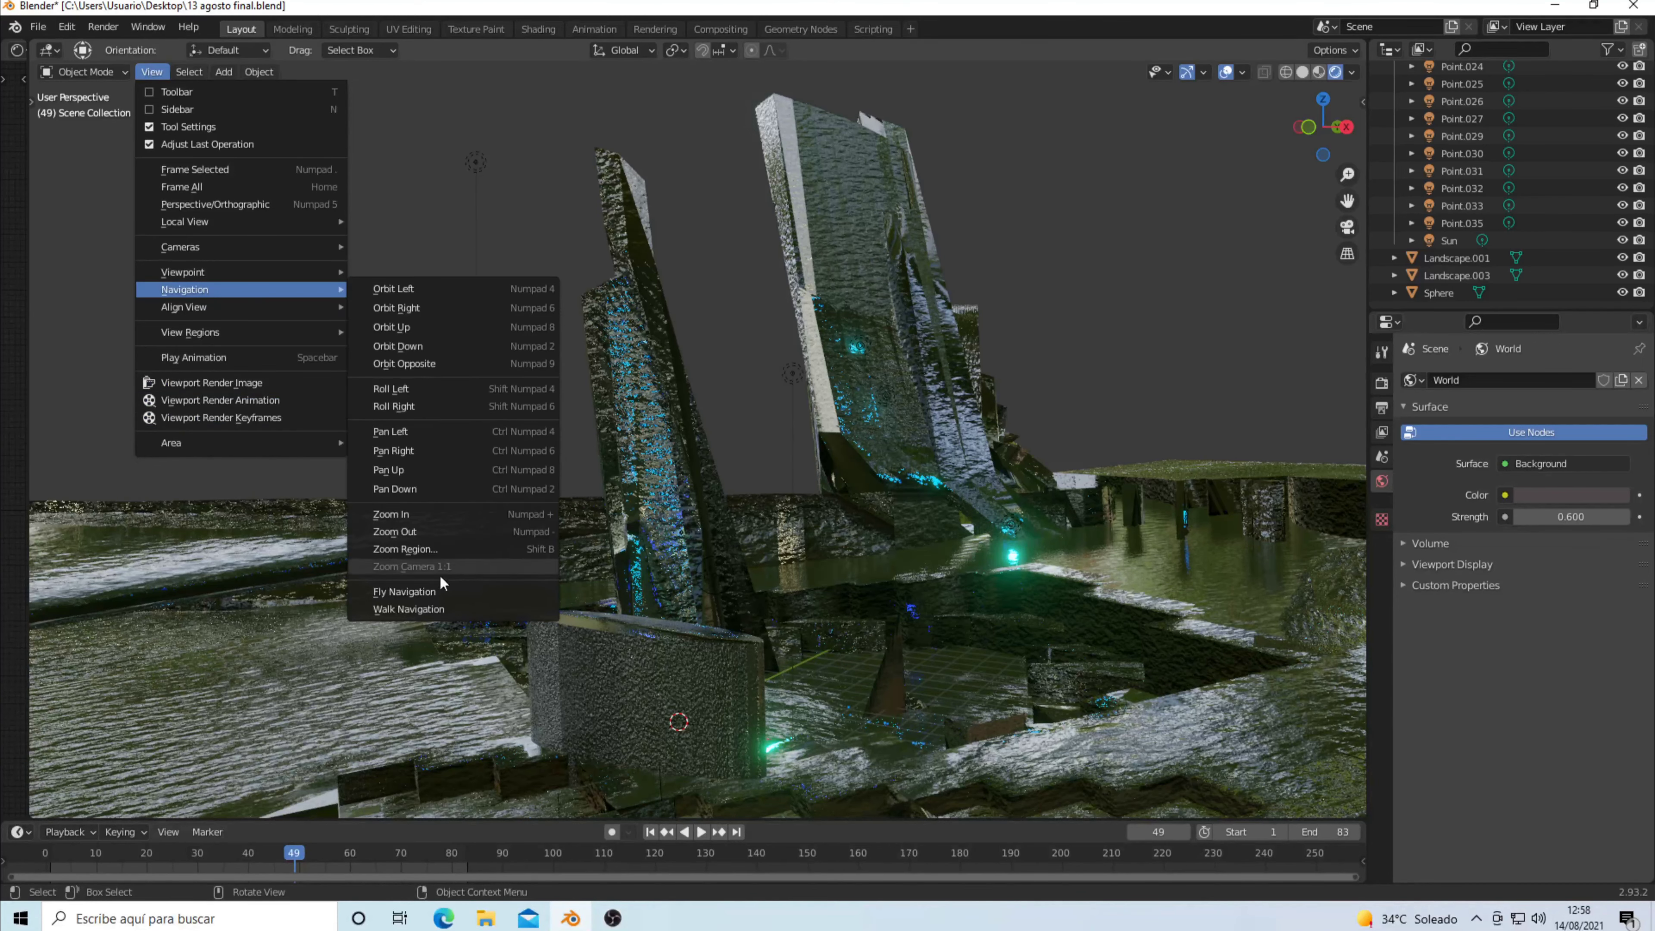
left_click(419, 594)
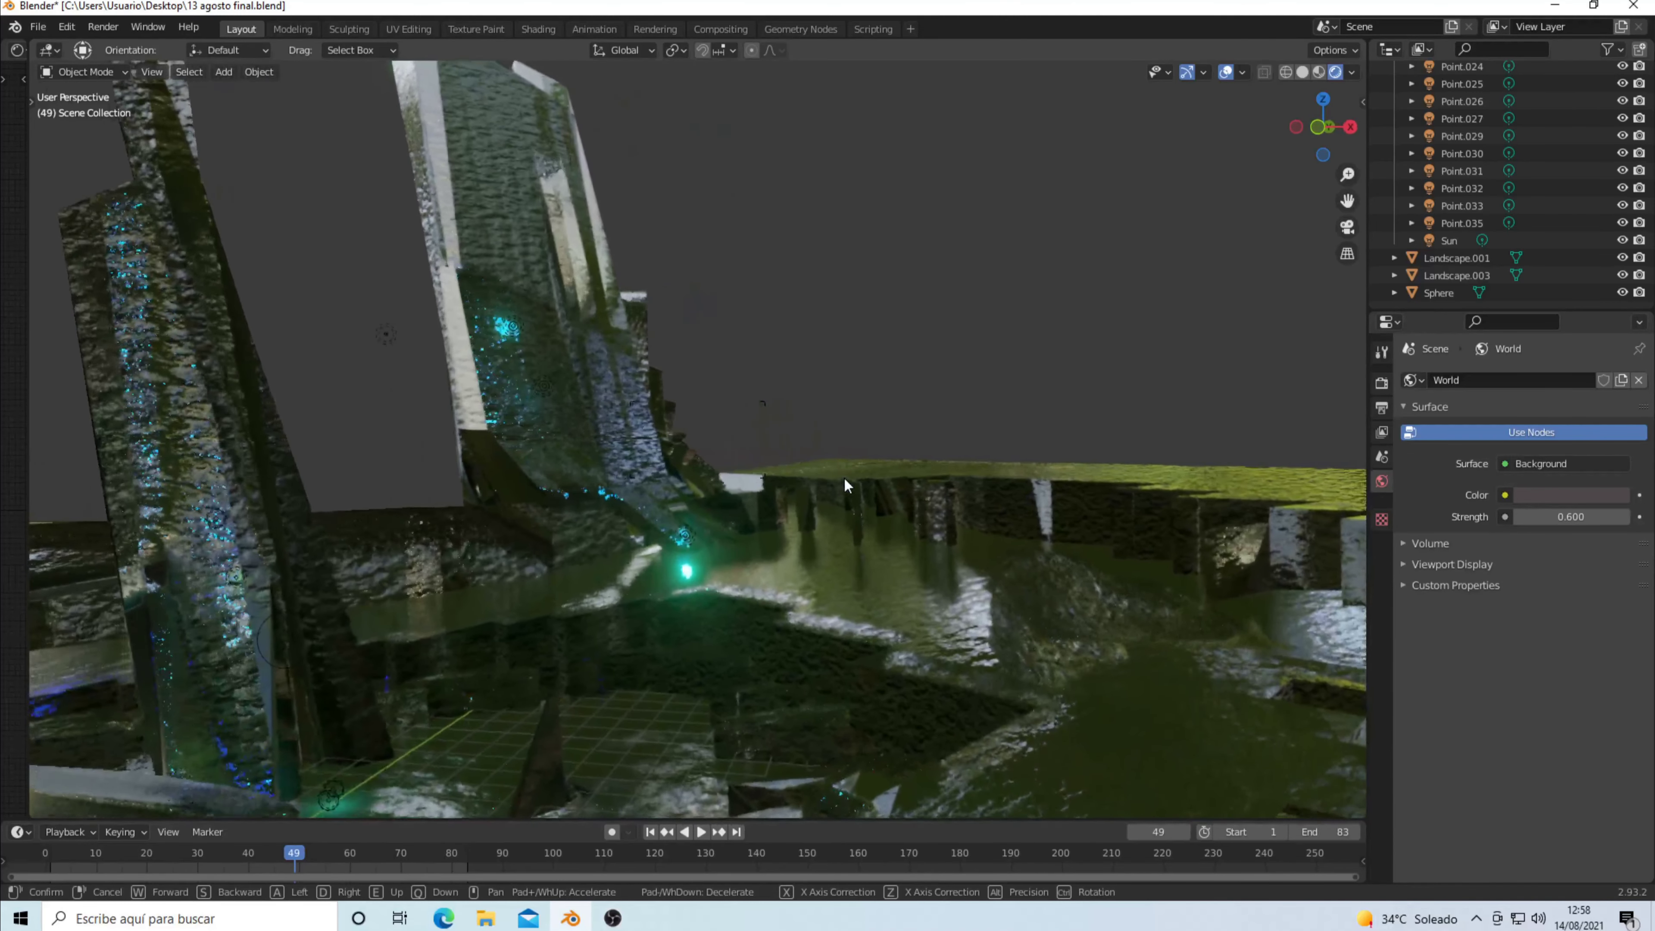
left_click(977, 235)
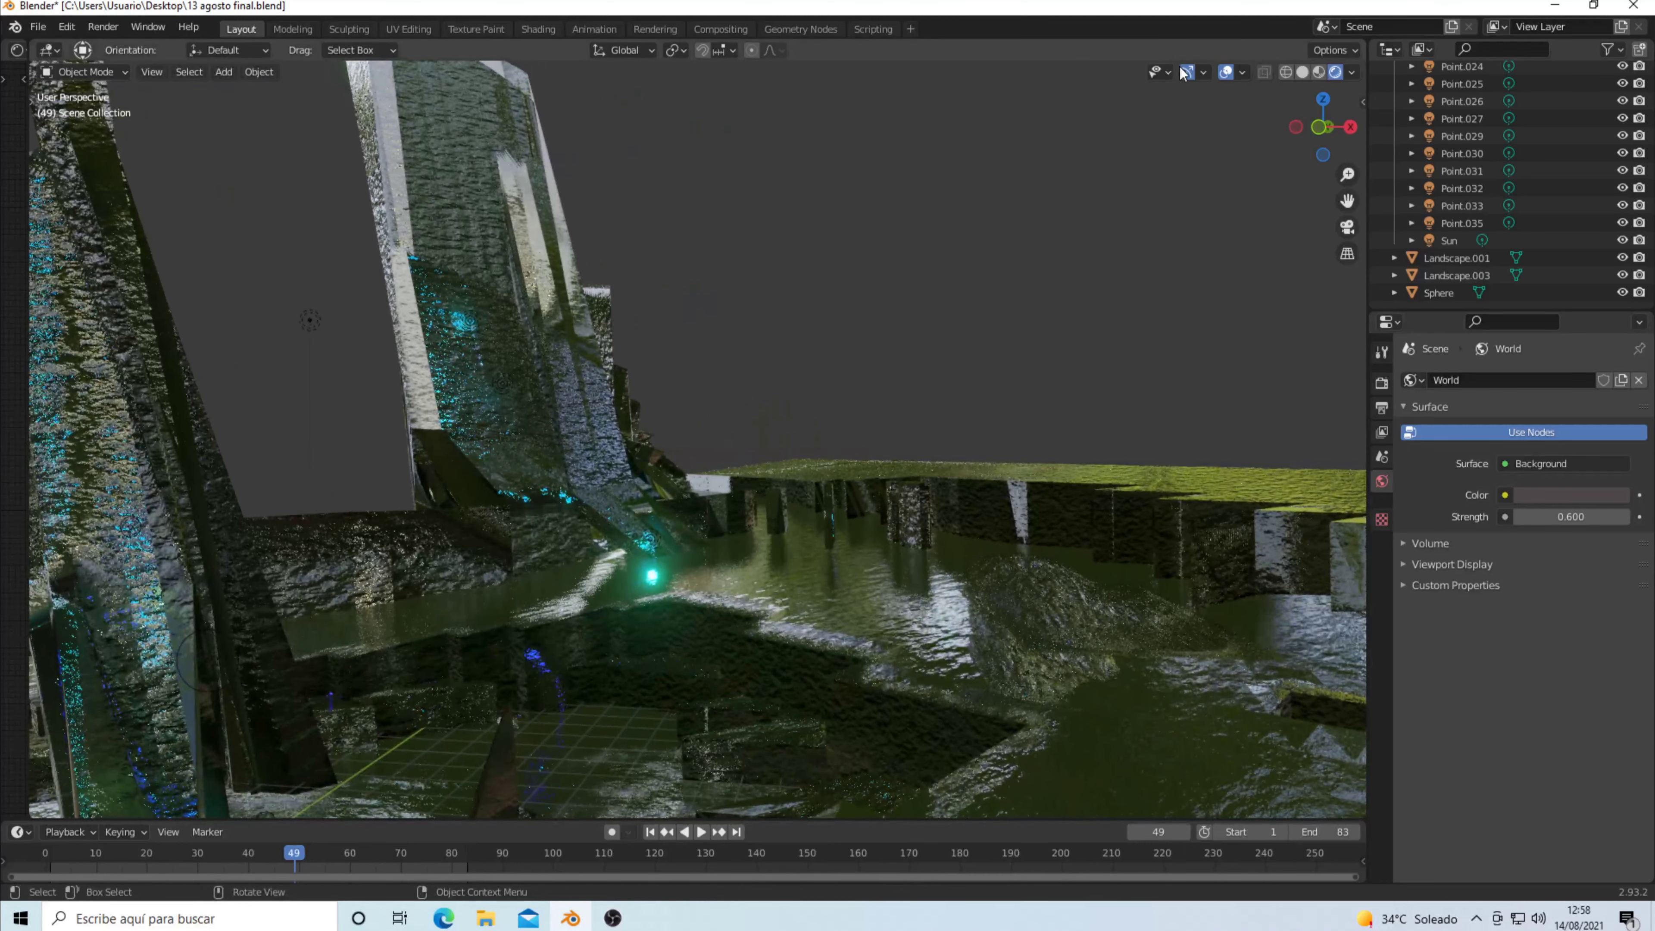
left_click(1226, 71)
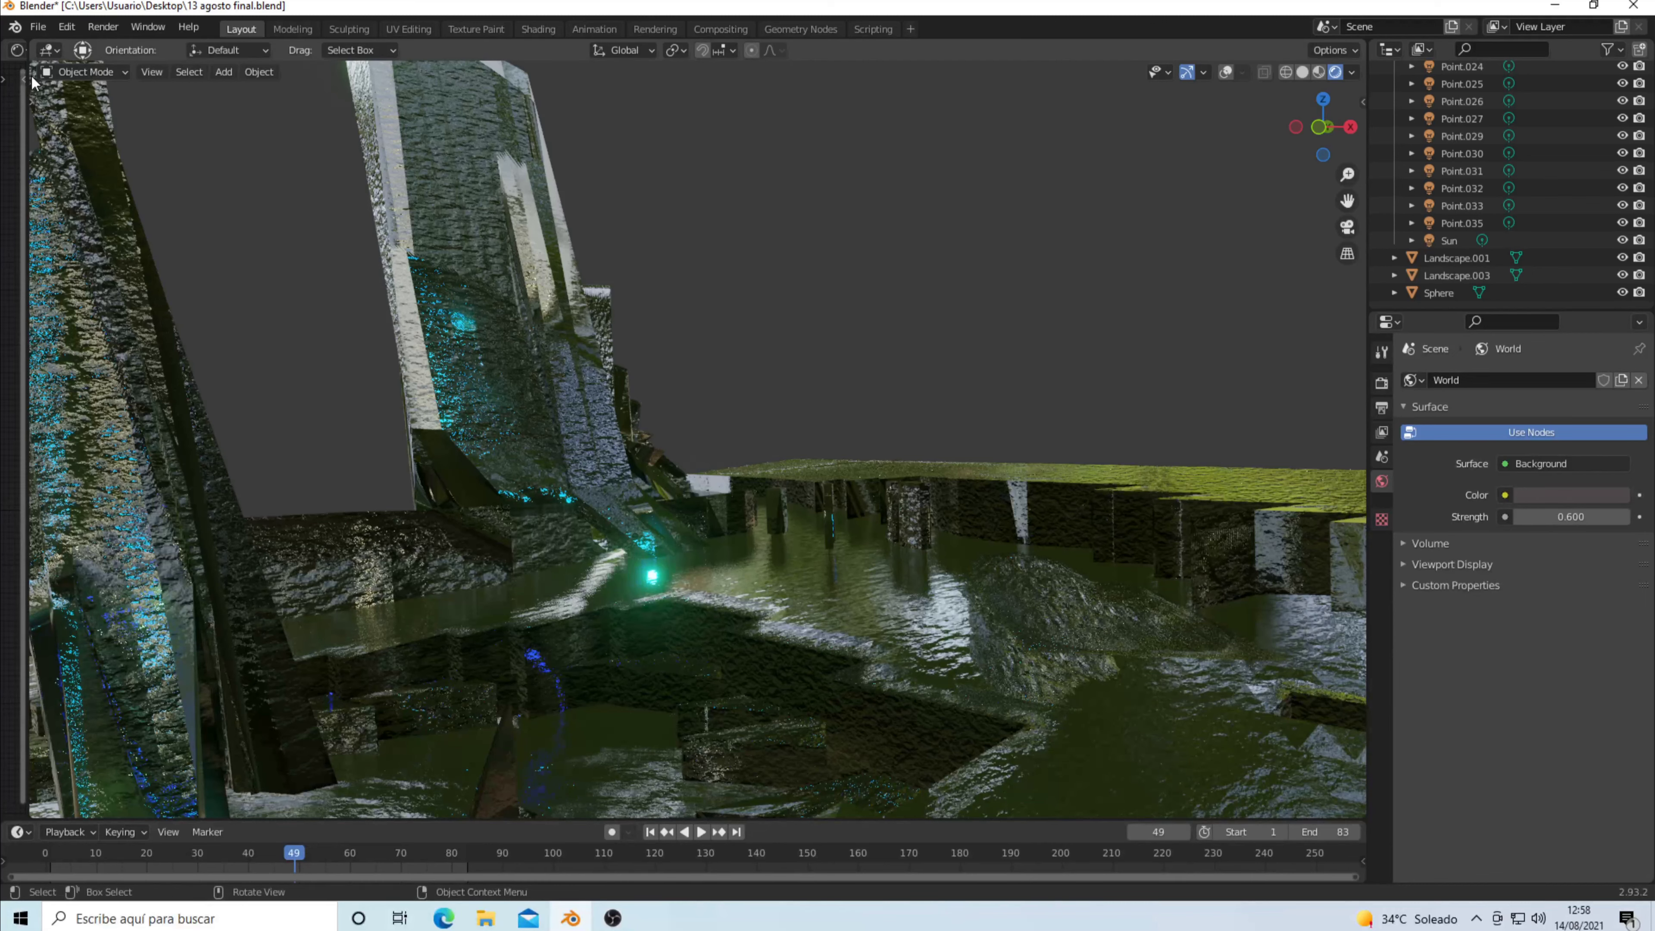
Open a wide Shader Editor beside the viewport showing the Cube's material, with overlays back on.
left_click_drag(34, 67, 494, 131)
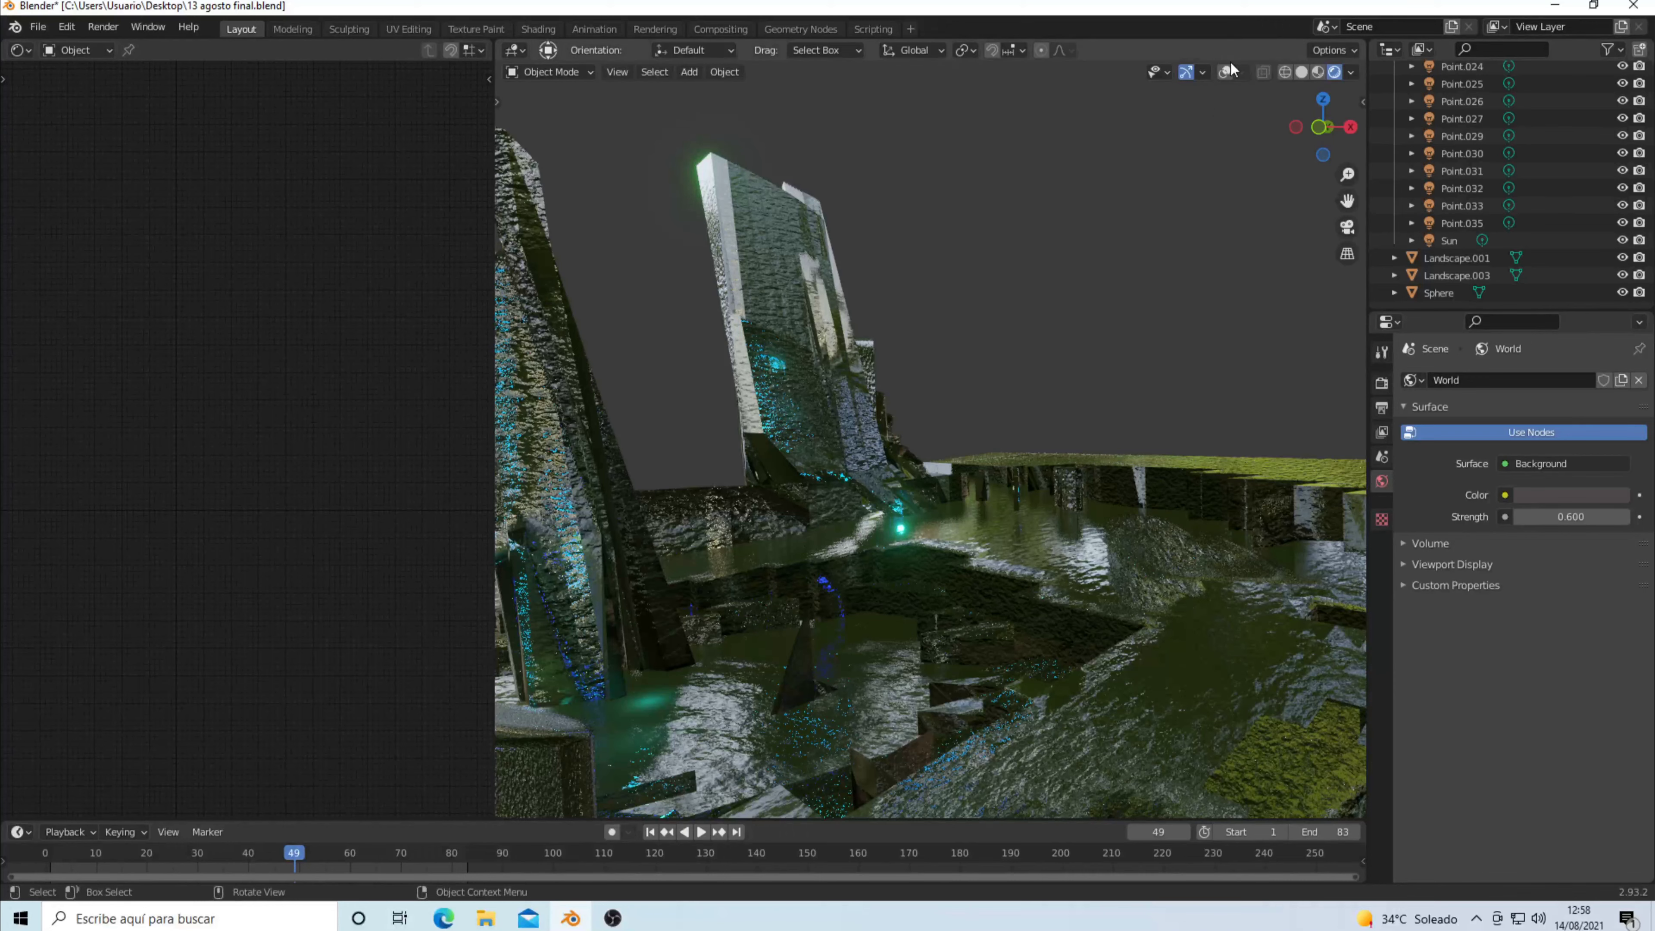
left_click(1225, 72)
left_click(798, 258)
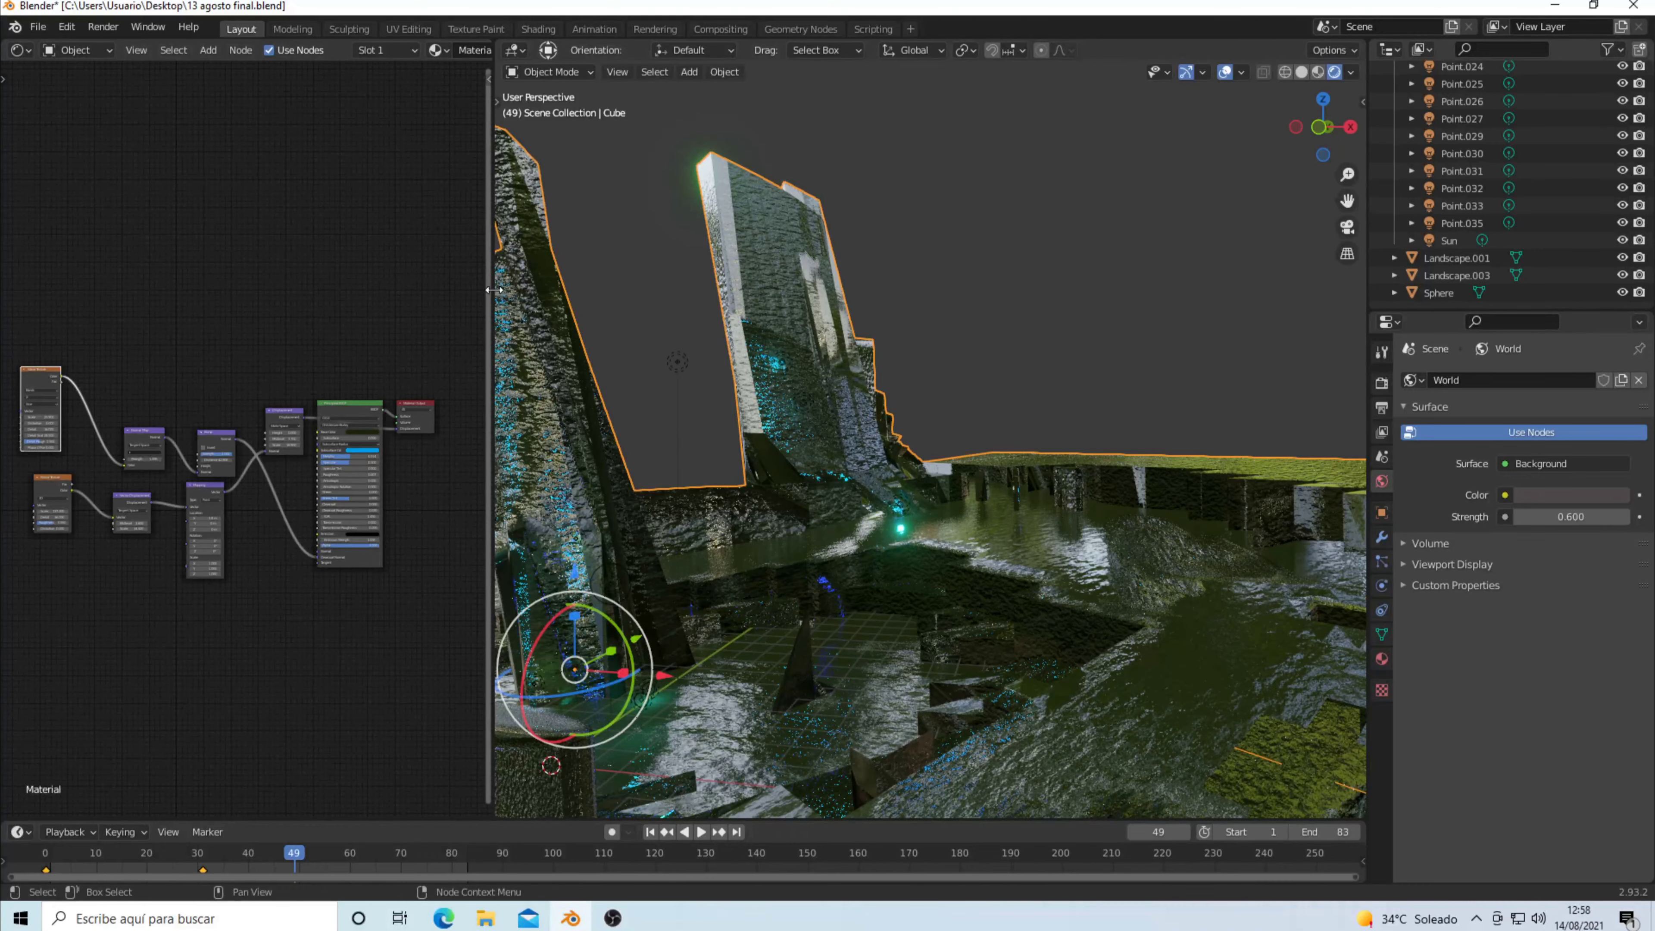
mouse_move(490, 290)
left_mouse_down()
mouse_move(1084, 285)
mouse_move(1054, 283)
left_mouse_up()
scroll(567, 333, "up", 1)
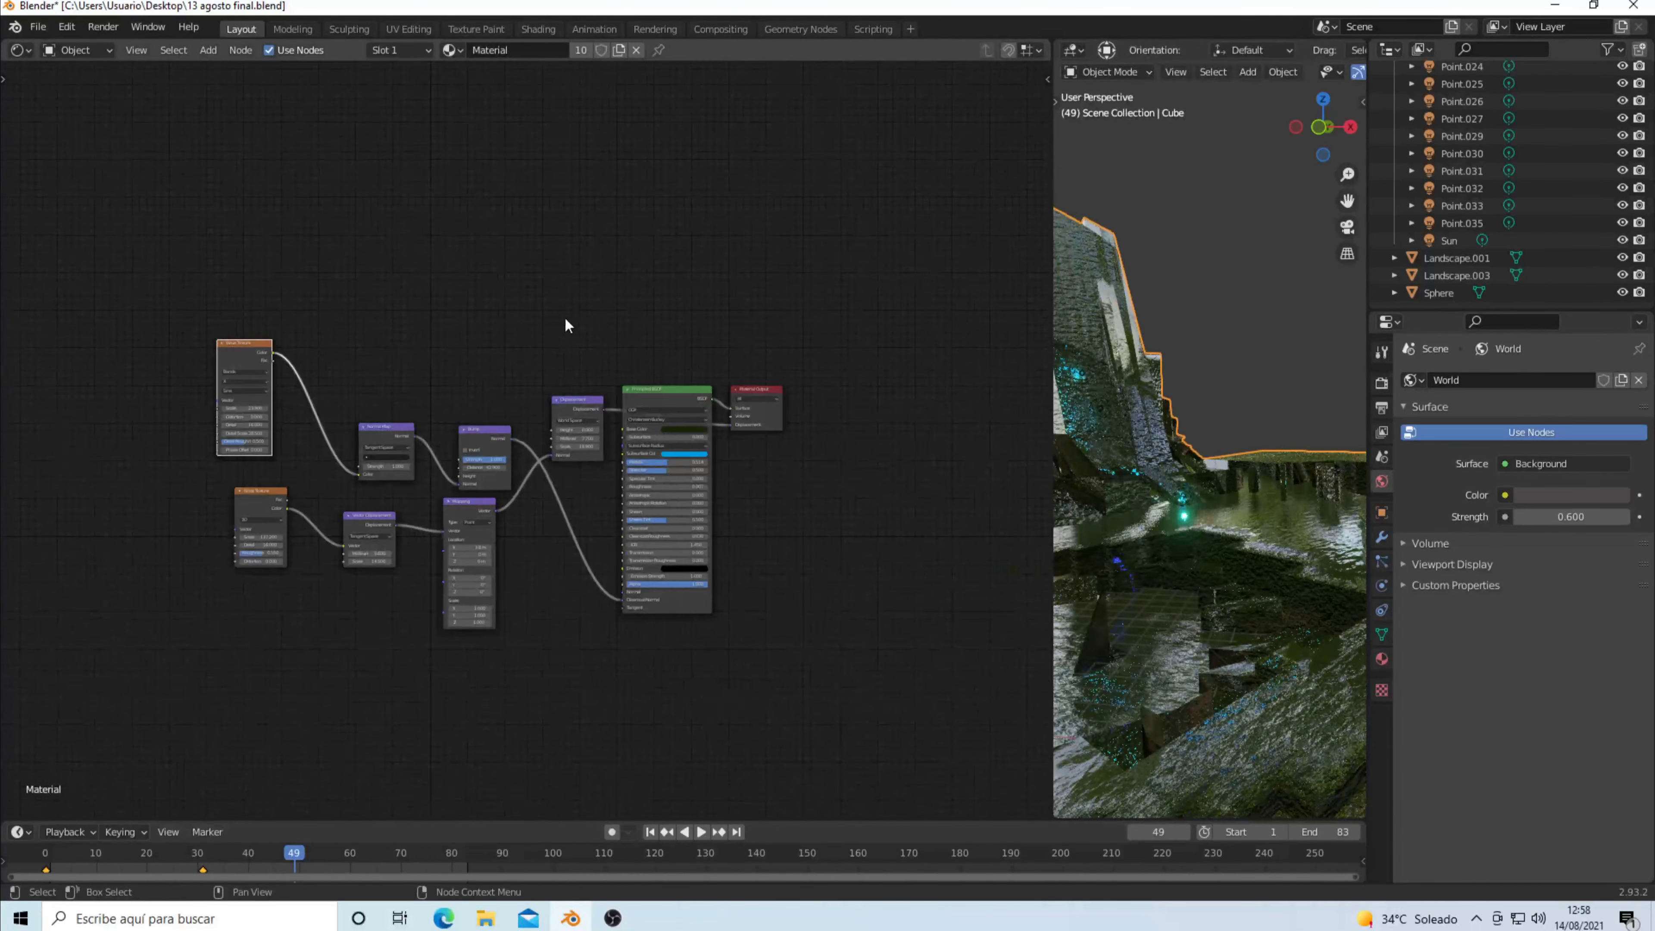
scroll(566, 317, "up", 2)
Reposition Wave Texture, Material Output, and Displacement above Principled BSDF.
left_click_drag(114, 306, 127, 290)
scroll(816, 283, "up", 1)
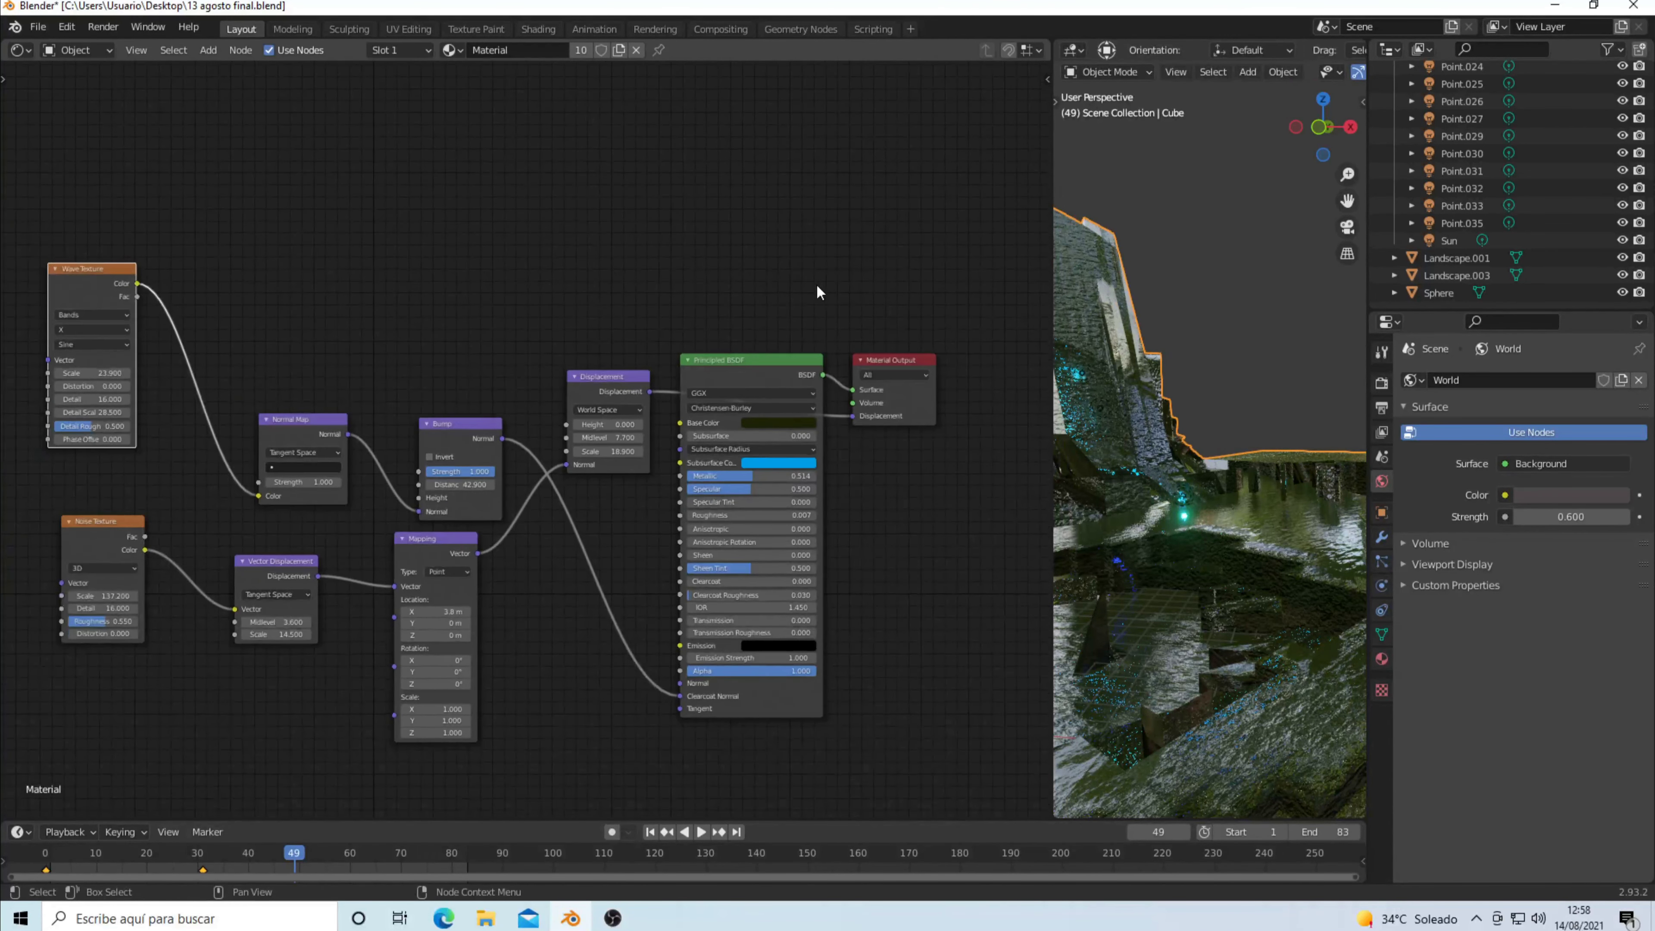
left_click_drag(889, 359, 982, 299)
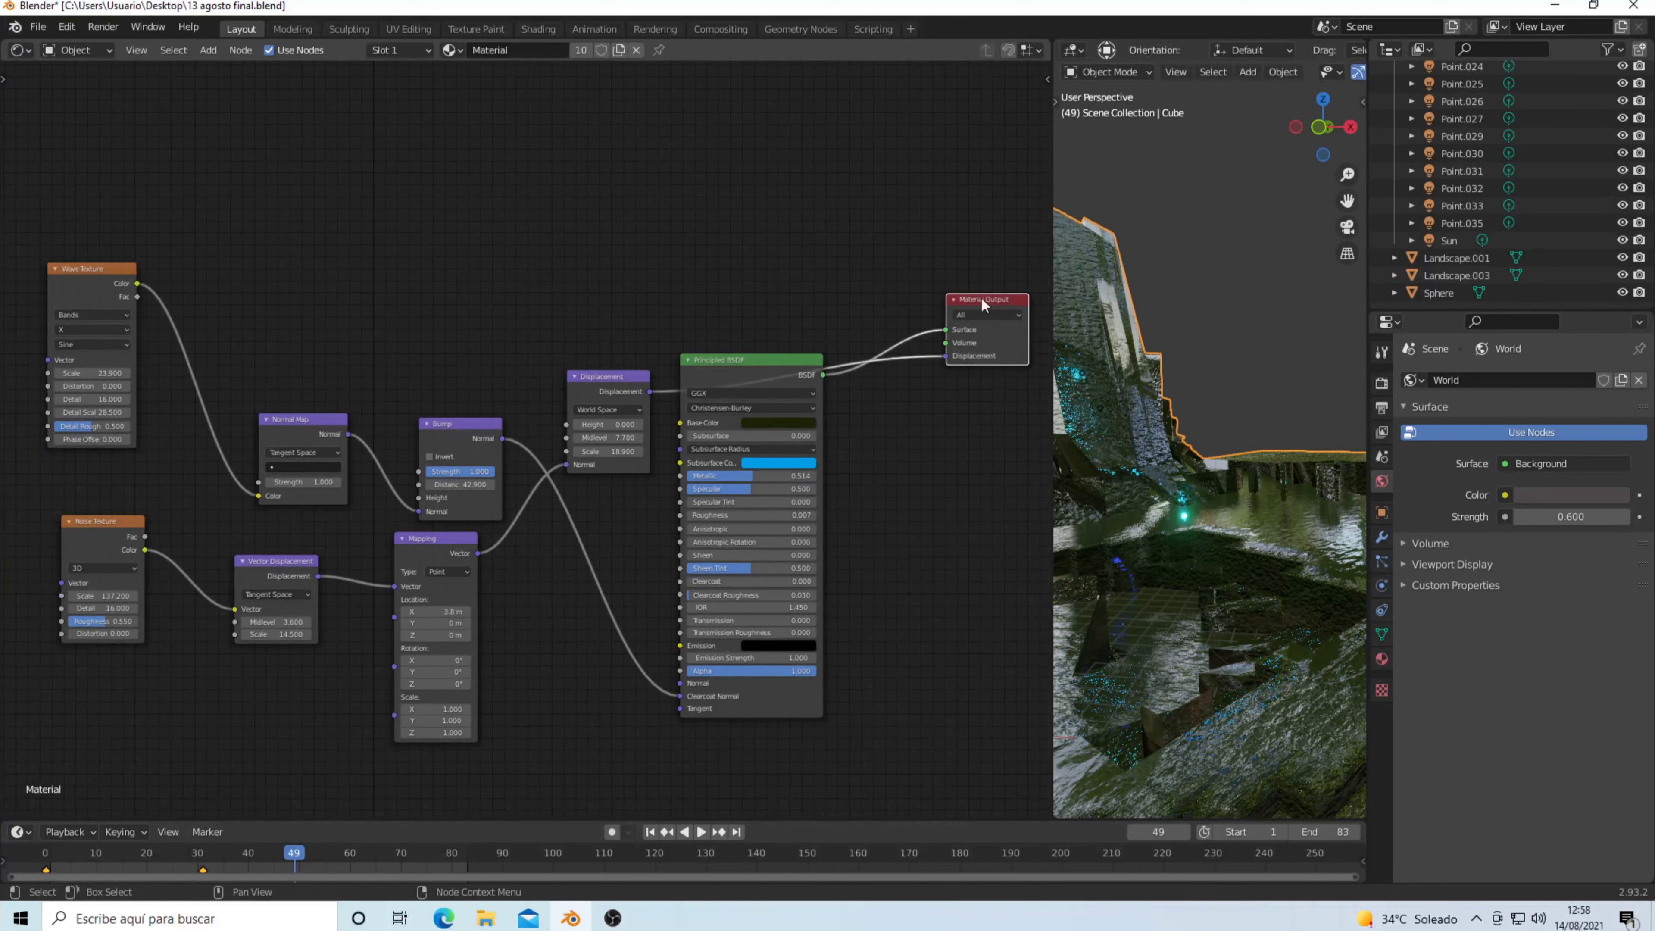
left_click_drag(752, 362, 799, 208)
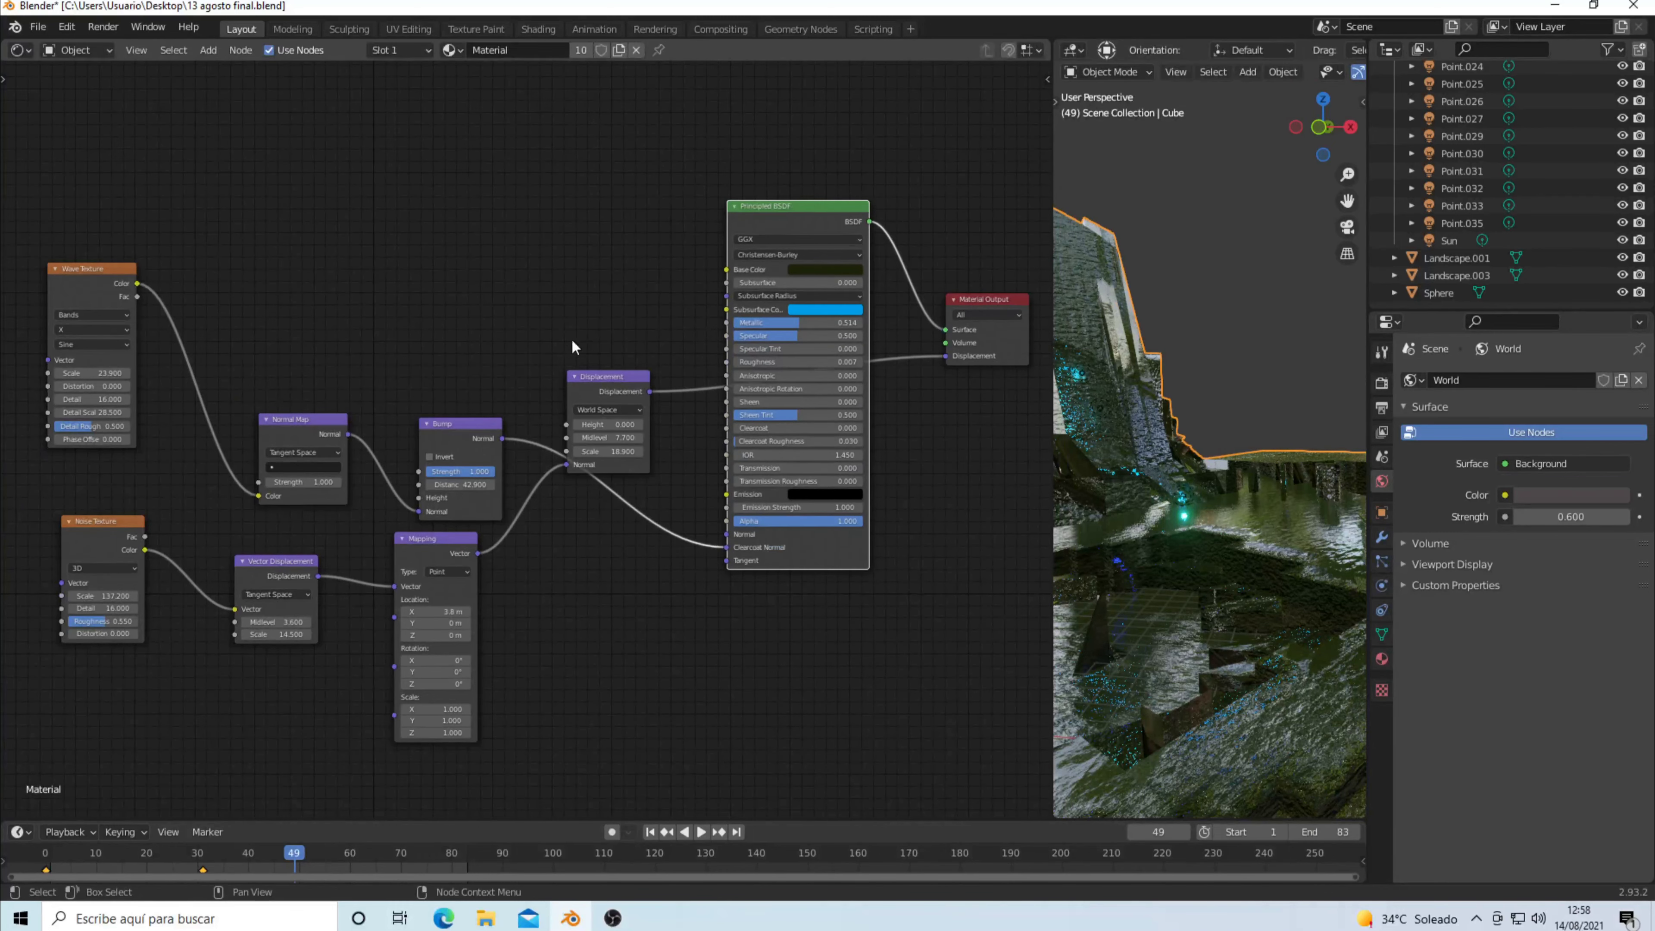
left_click_drag(595, 383, 598, 247)
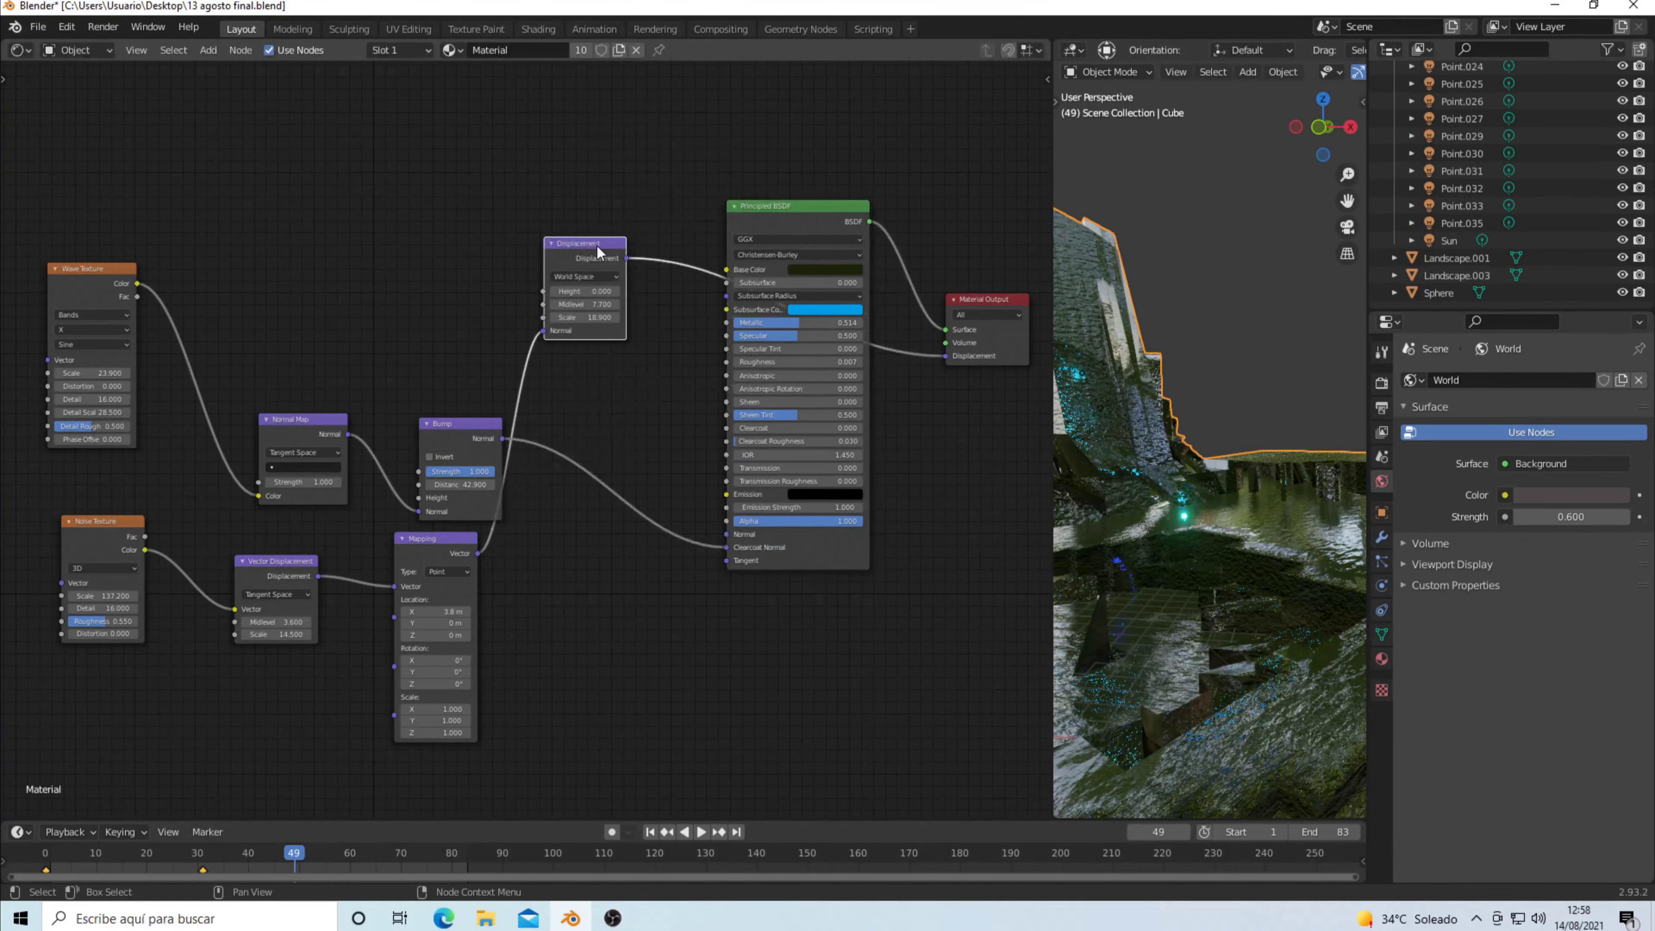
left_click_drag(771, 219, 763, 378)
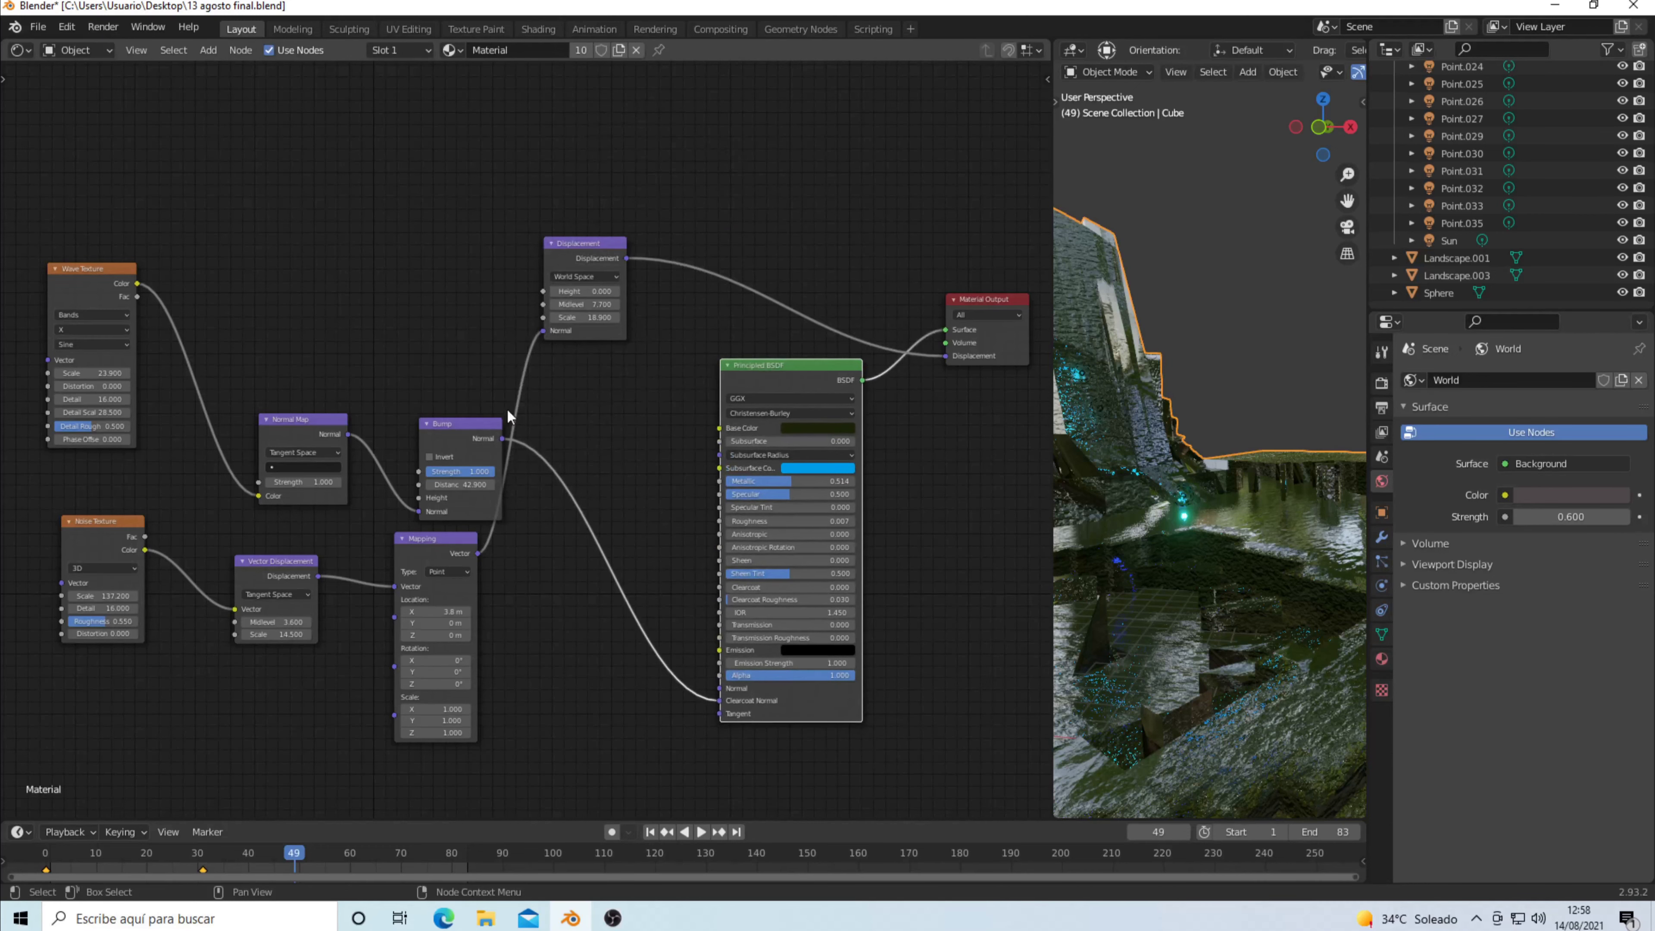
Move the Bump, Normal Map, Wave, Noise, Vector Displacement and Mapping nodes into a compact arrangement.
left_click(450, 424)
left_click_drag(450, 424, 597, 424)
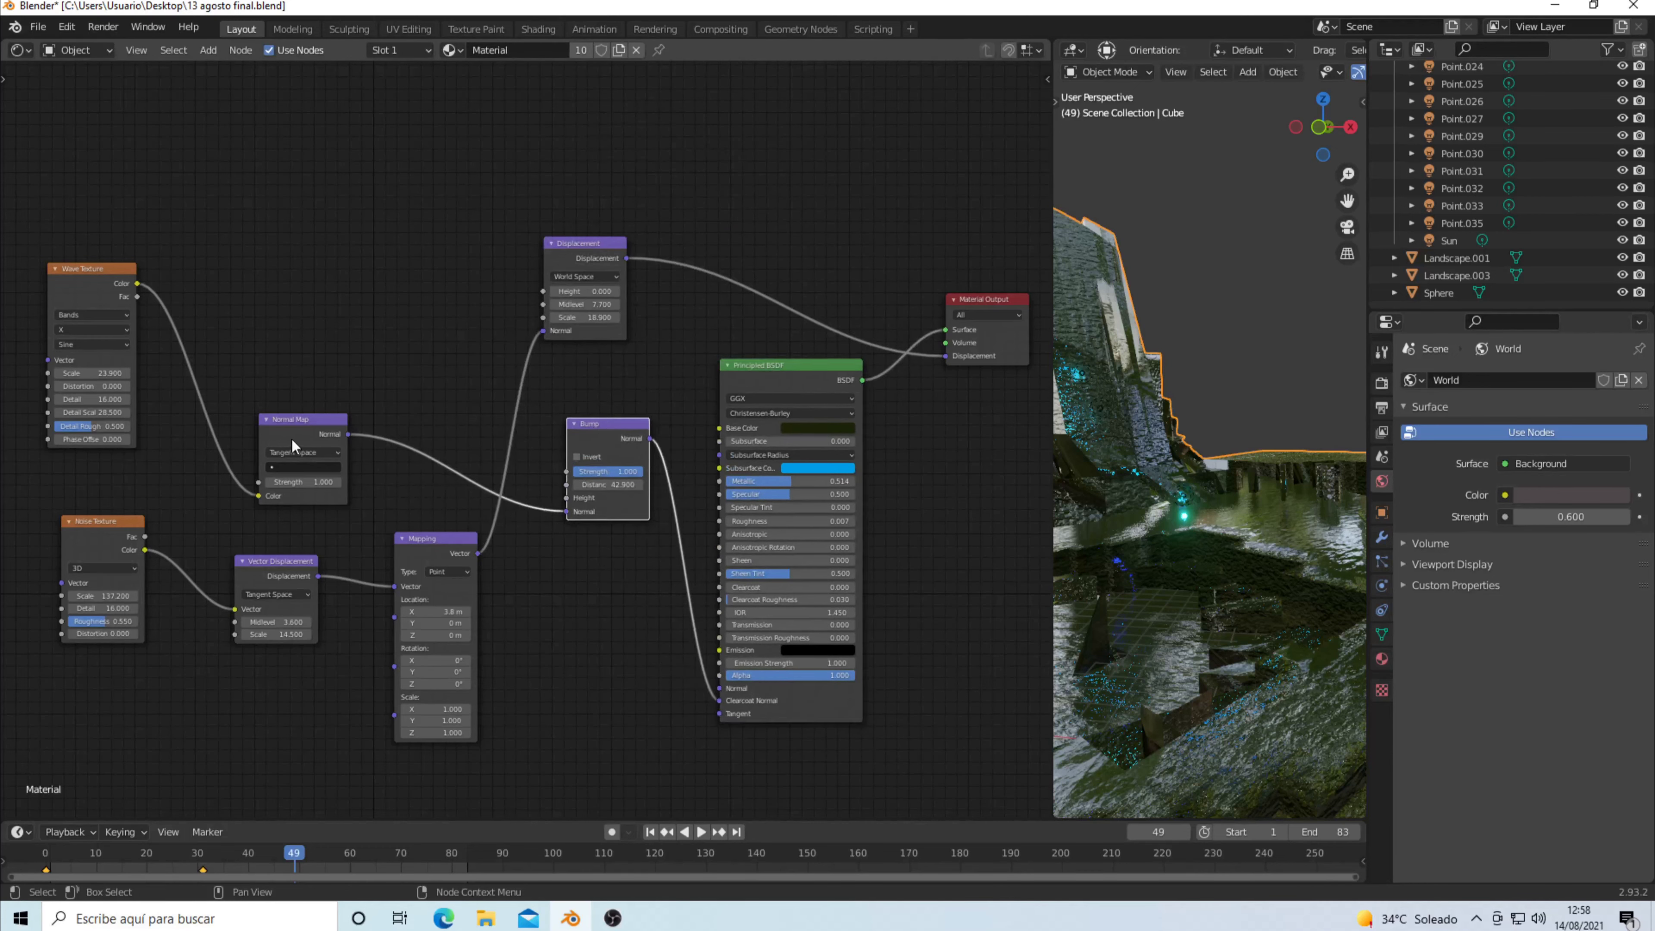
left_click_drag(300, 417, 427, 287)
left_click_drag(93, 268, 262, 202)
left_click_drag(105, 527, 153, 455)
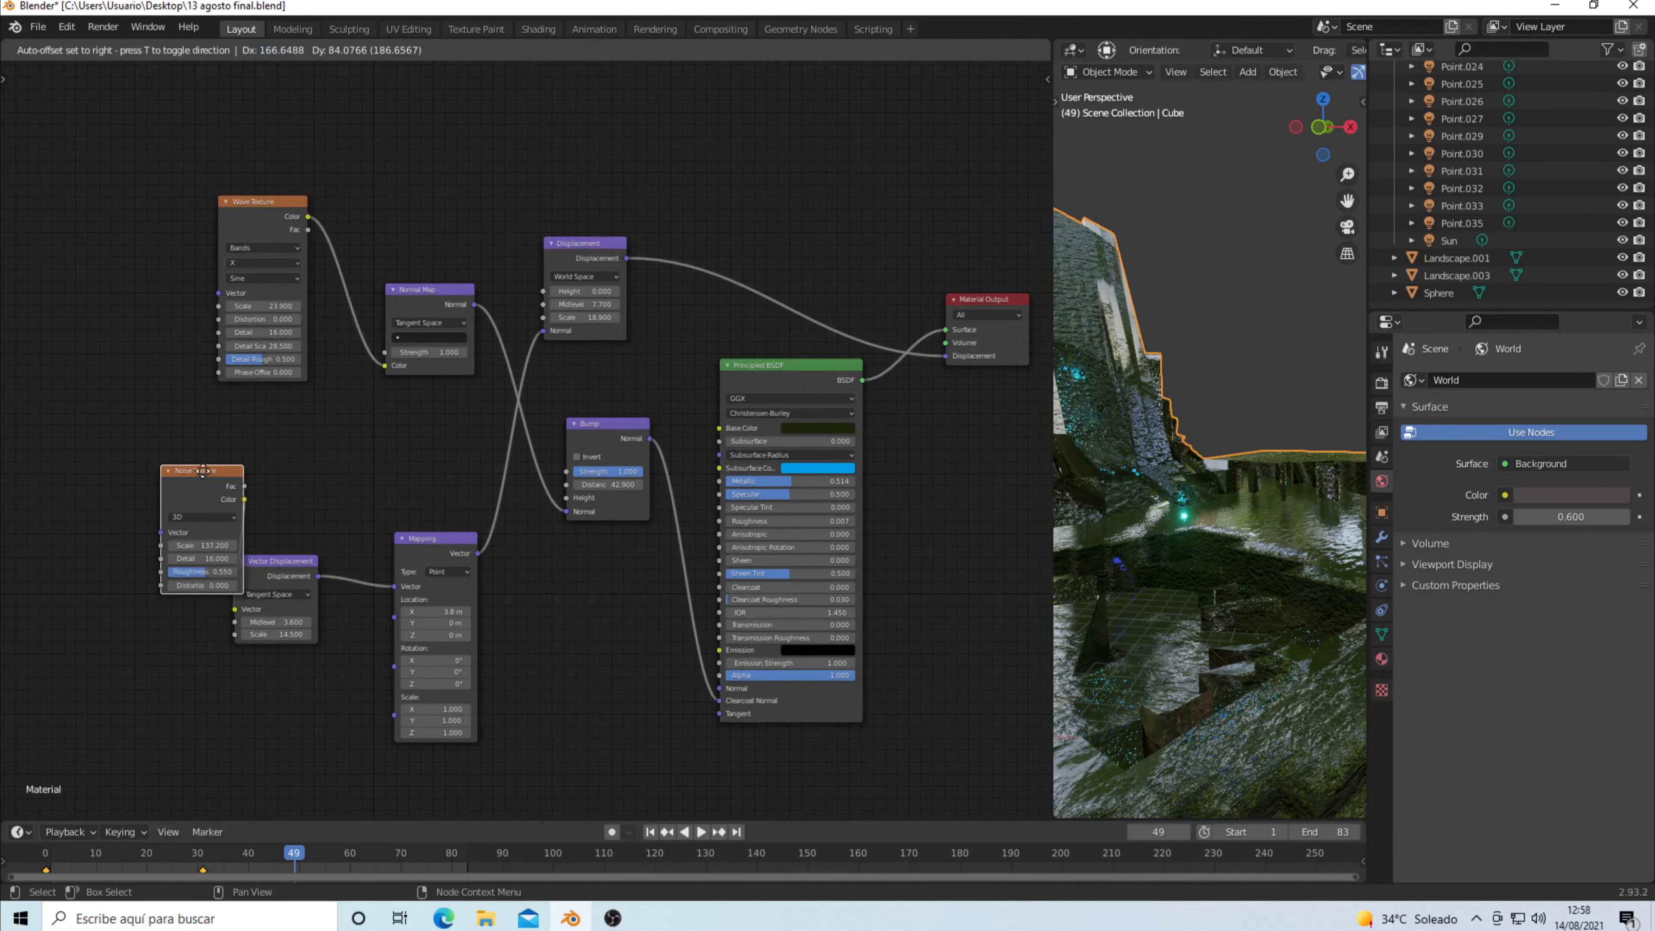
left_click_drag(288, 561, 336, 464)
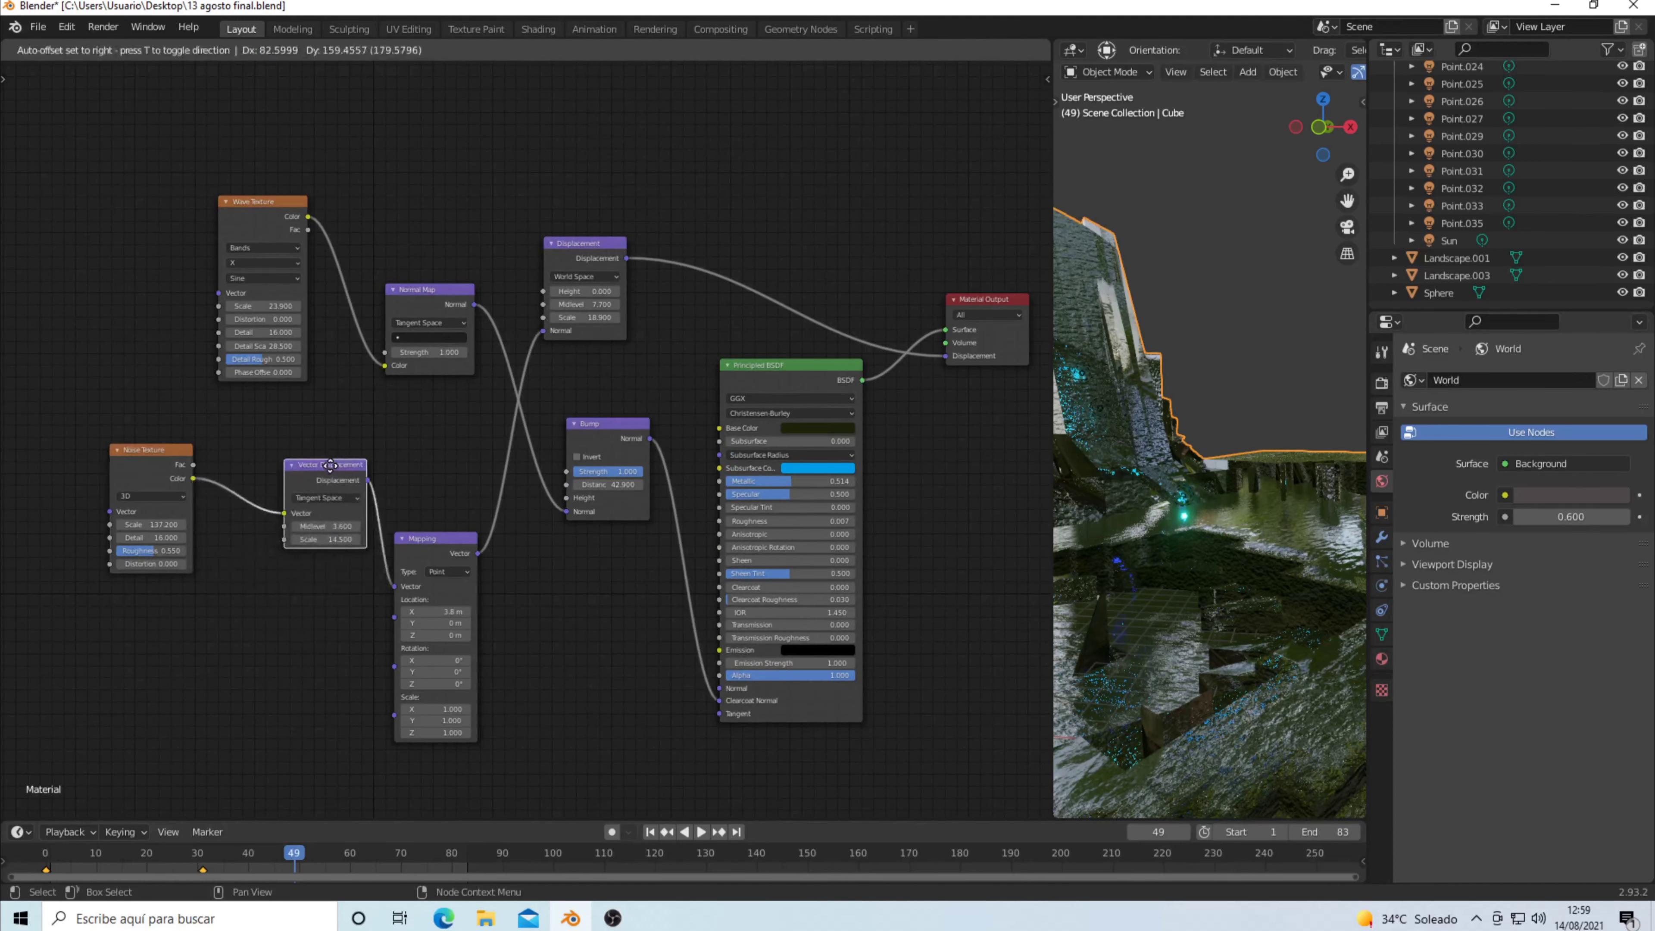
left_click_drag(429, 537, 440, 421)
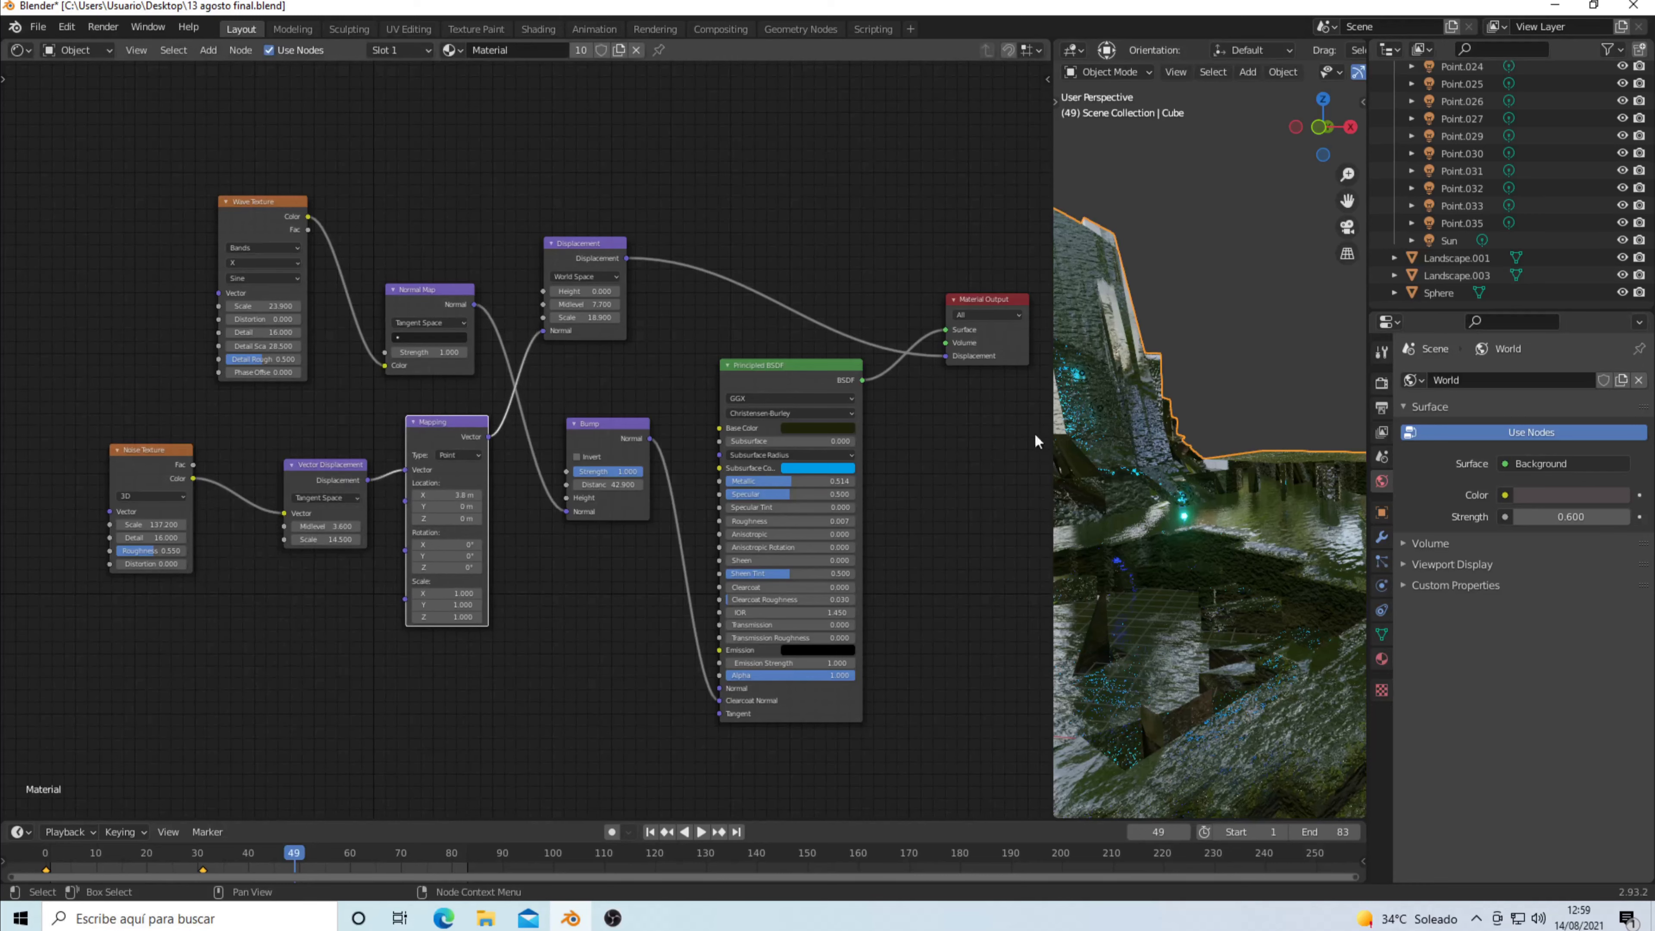
left_click(1210, 603)
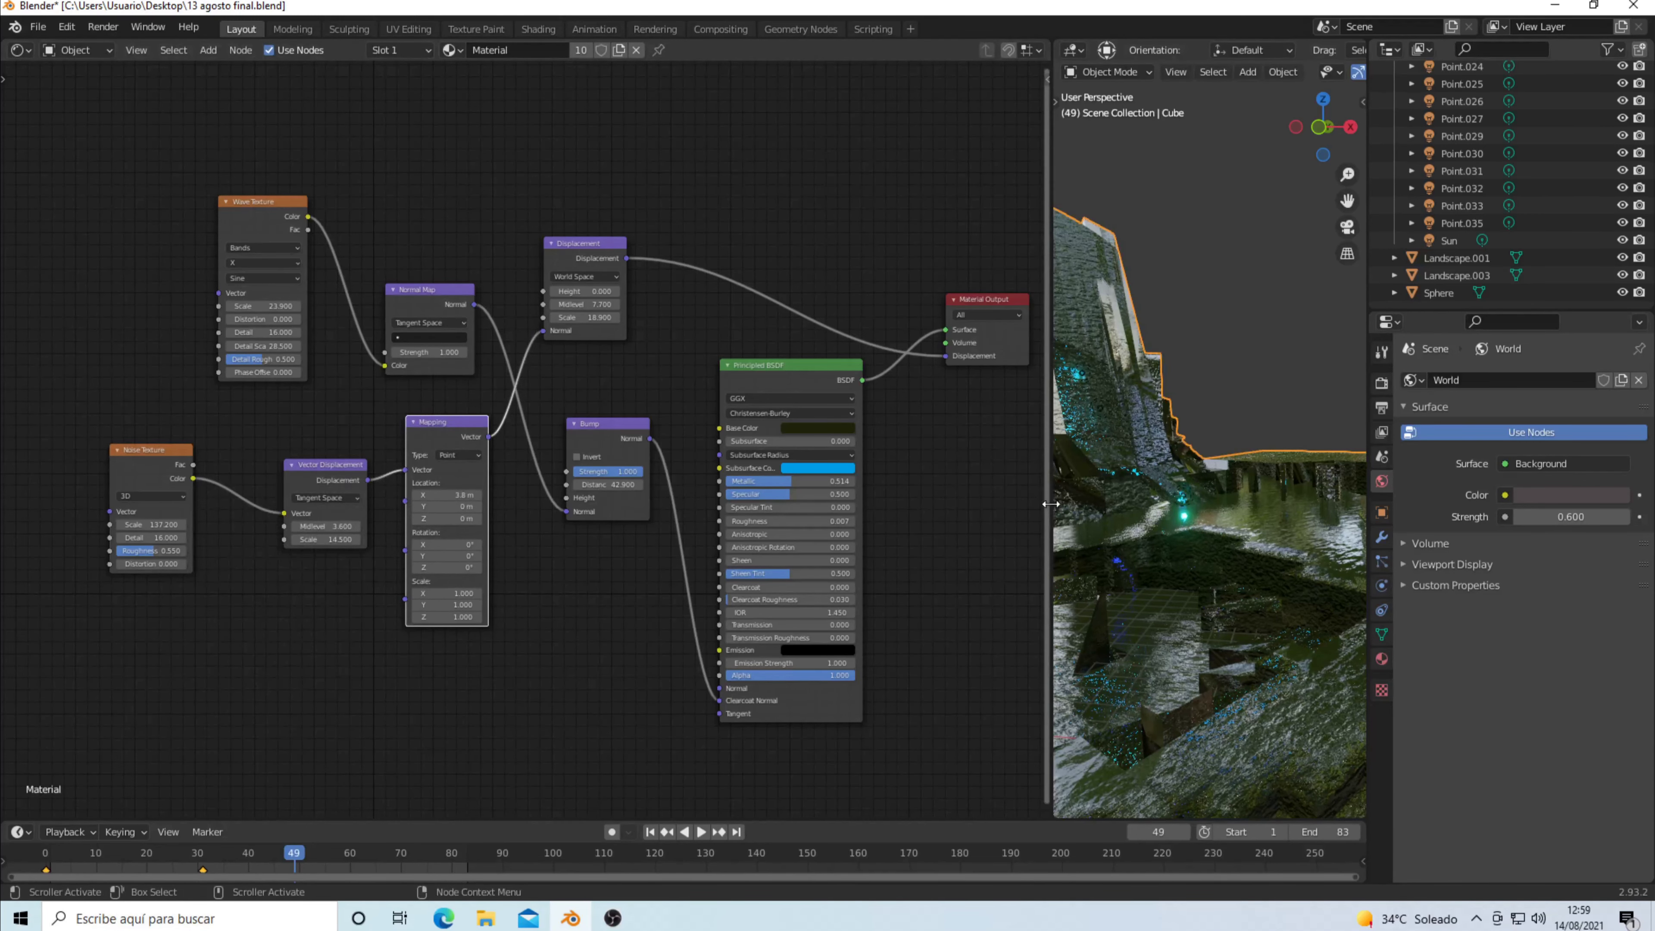
Widen the 3D viewport, view the ruins in wireframe, then turn off X-Ray and use Solid shading.
left_click_drag(1051, 504, 600, 521)
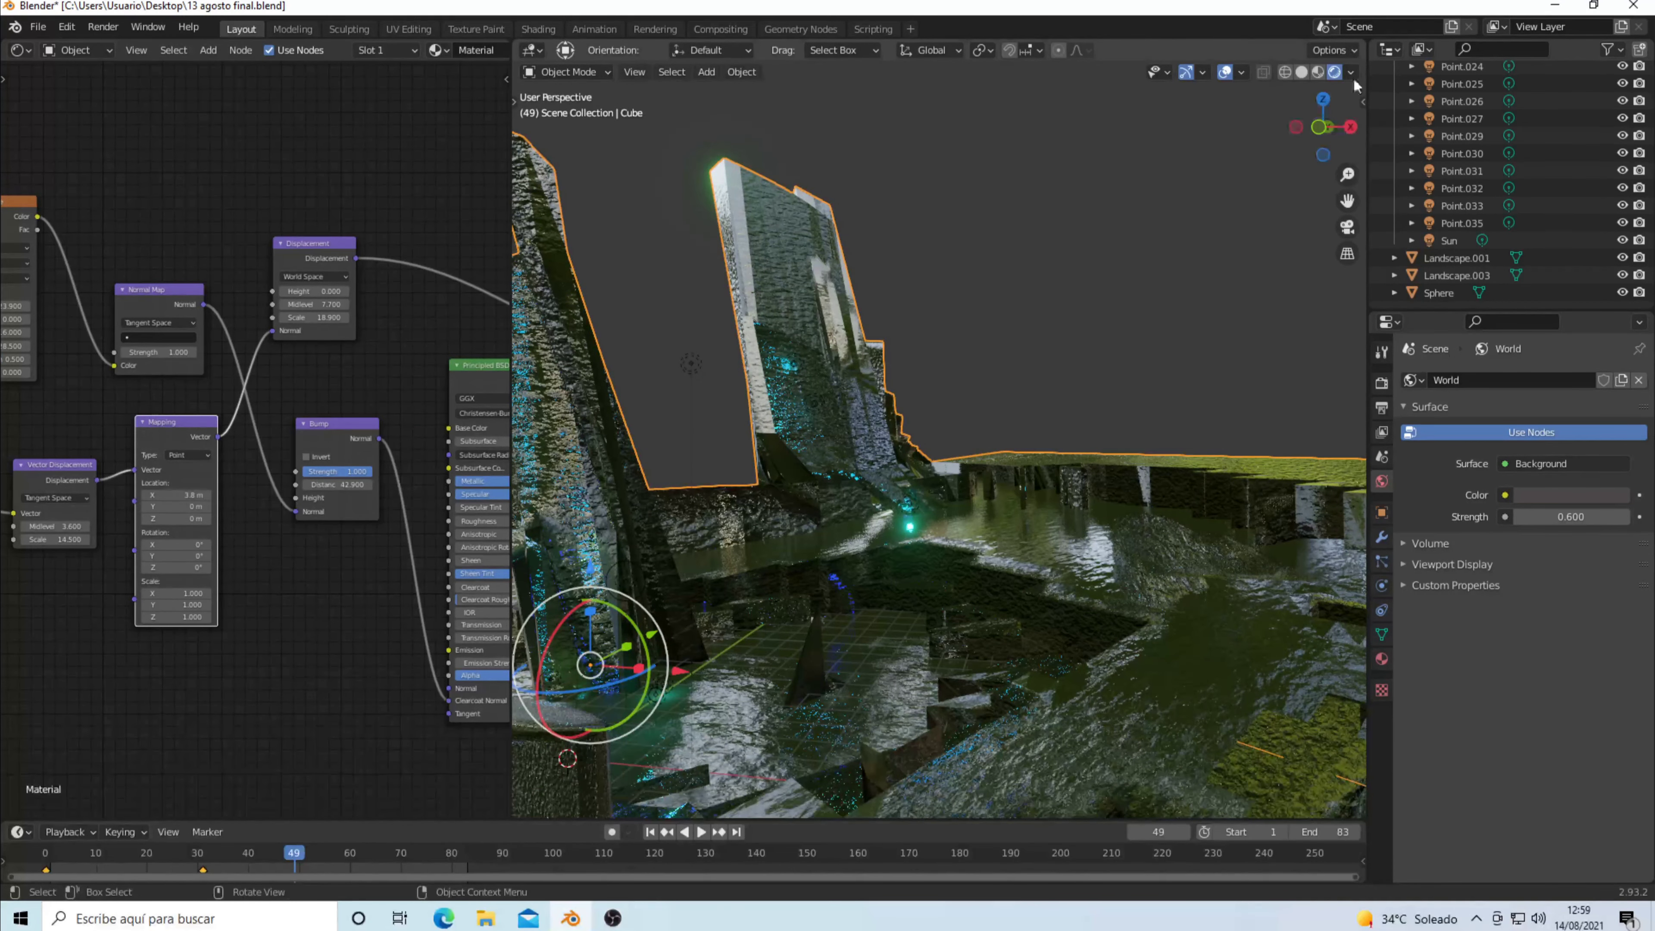
left_click(1290, 72)
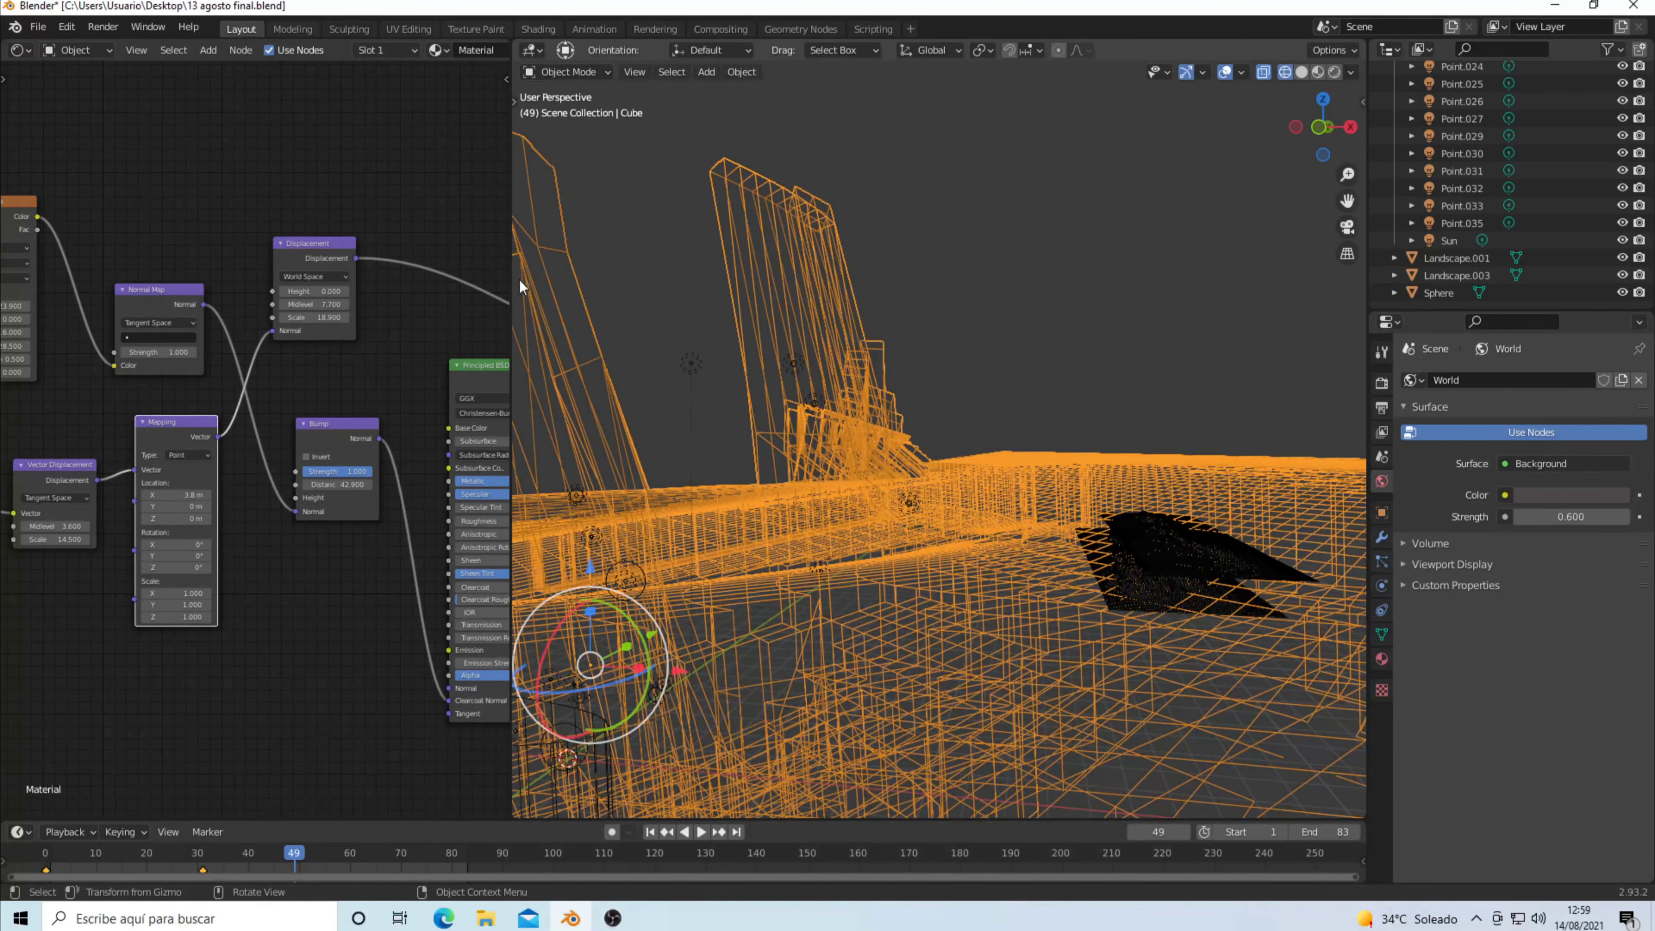
left_click_drag(511, 268, 166, 299)
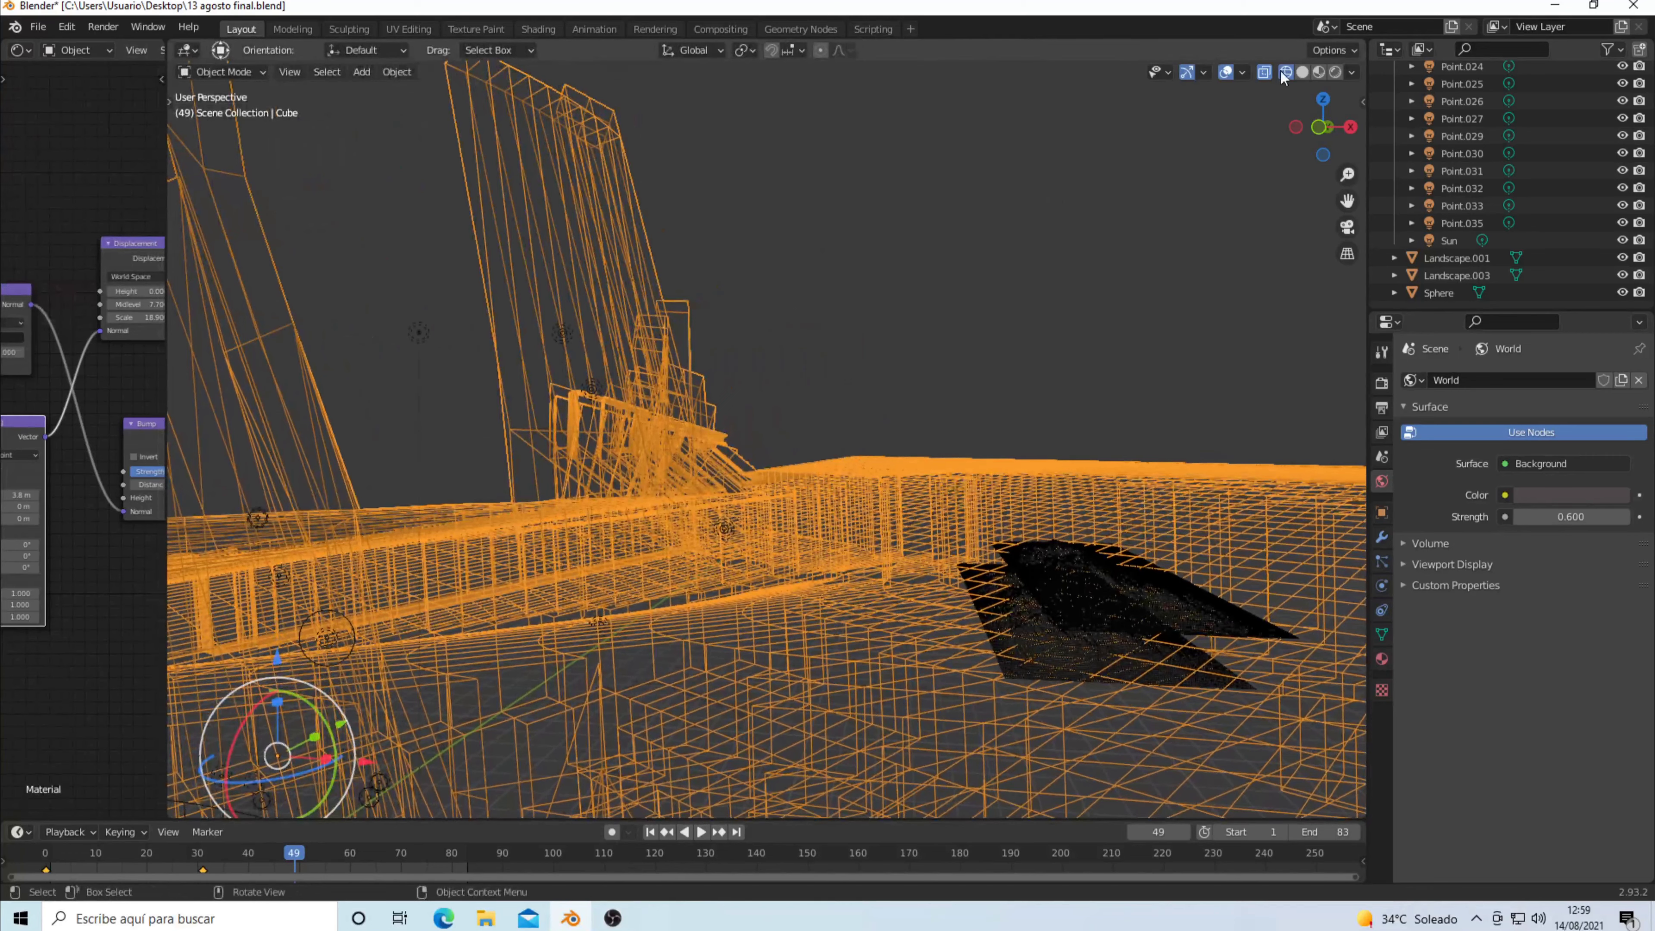
left_click(1267, 74)
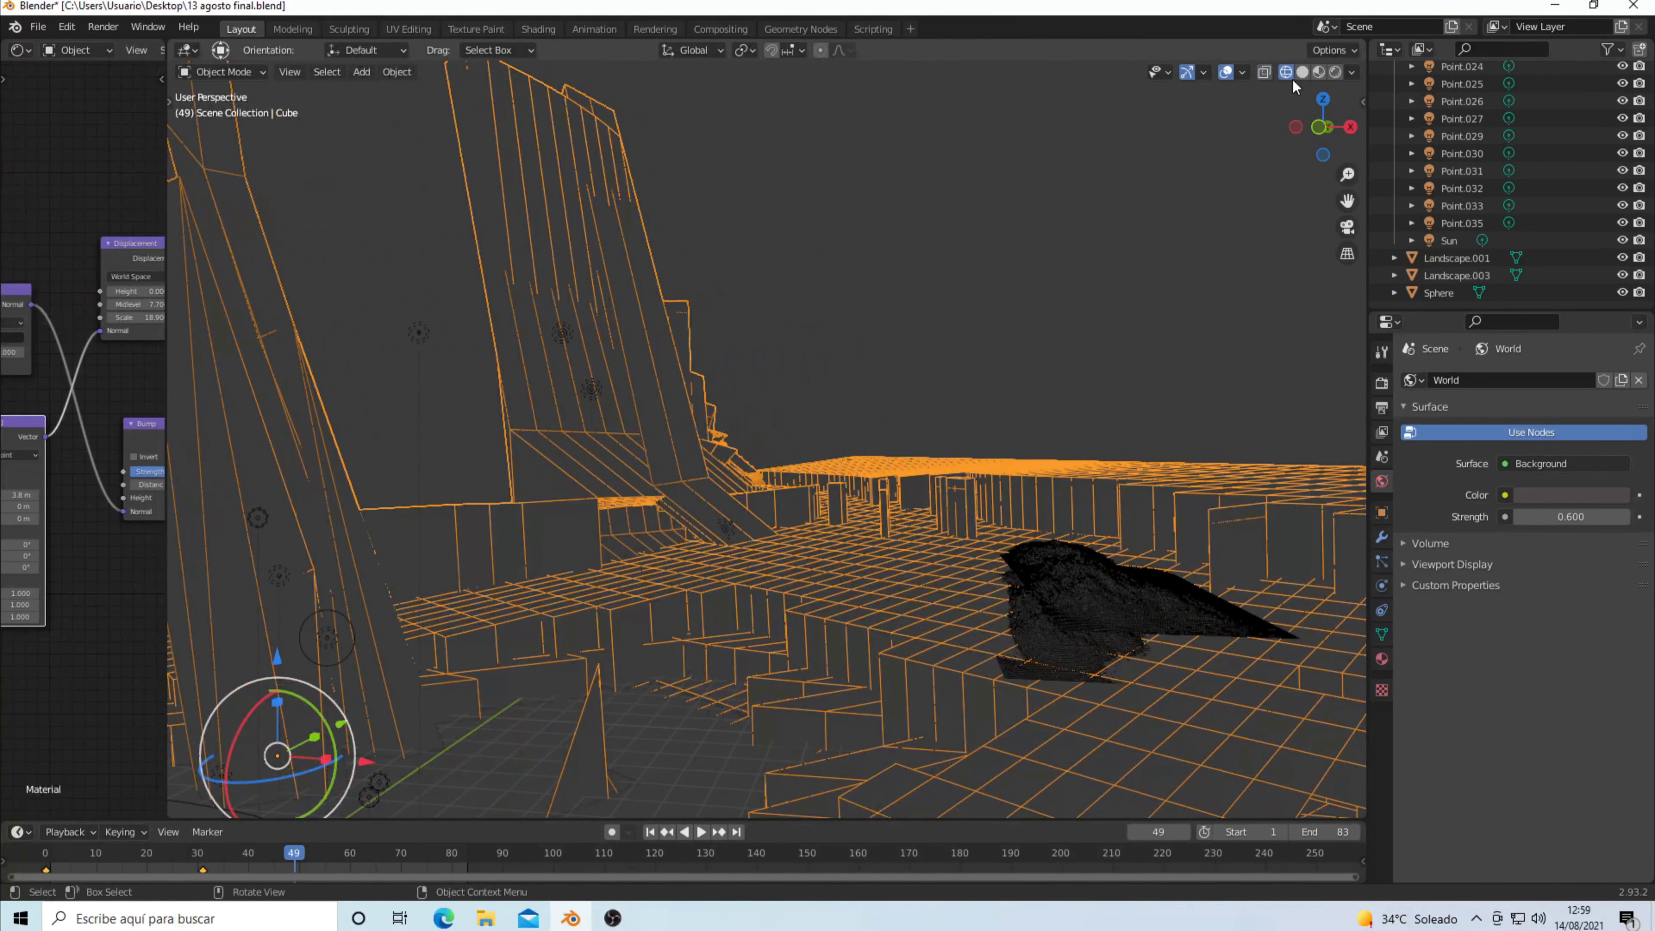
left_click(1303, 73)
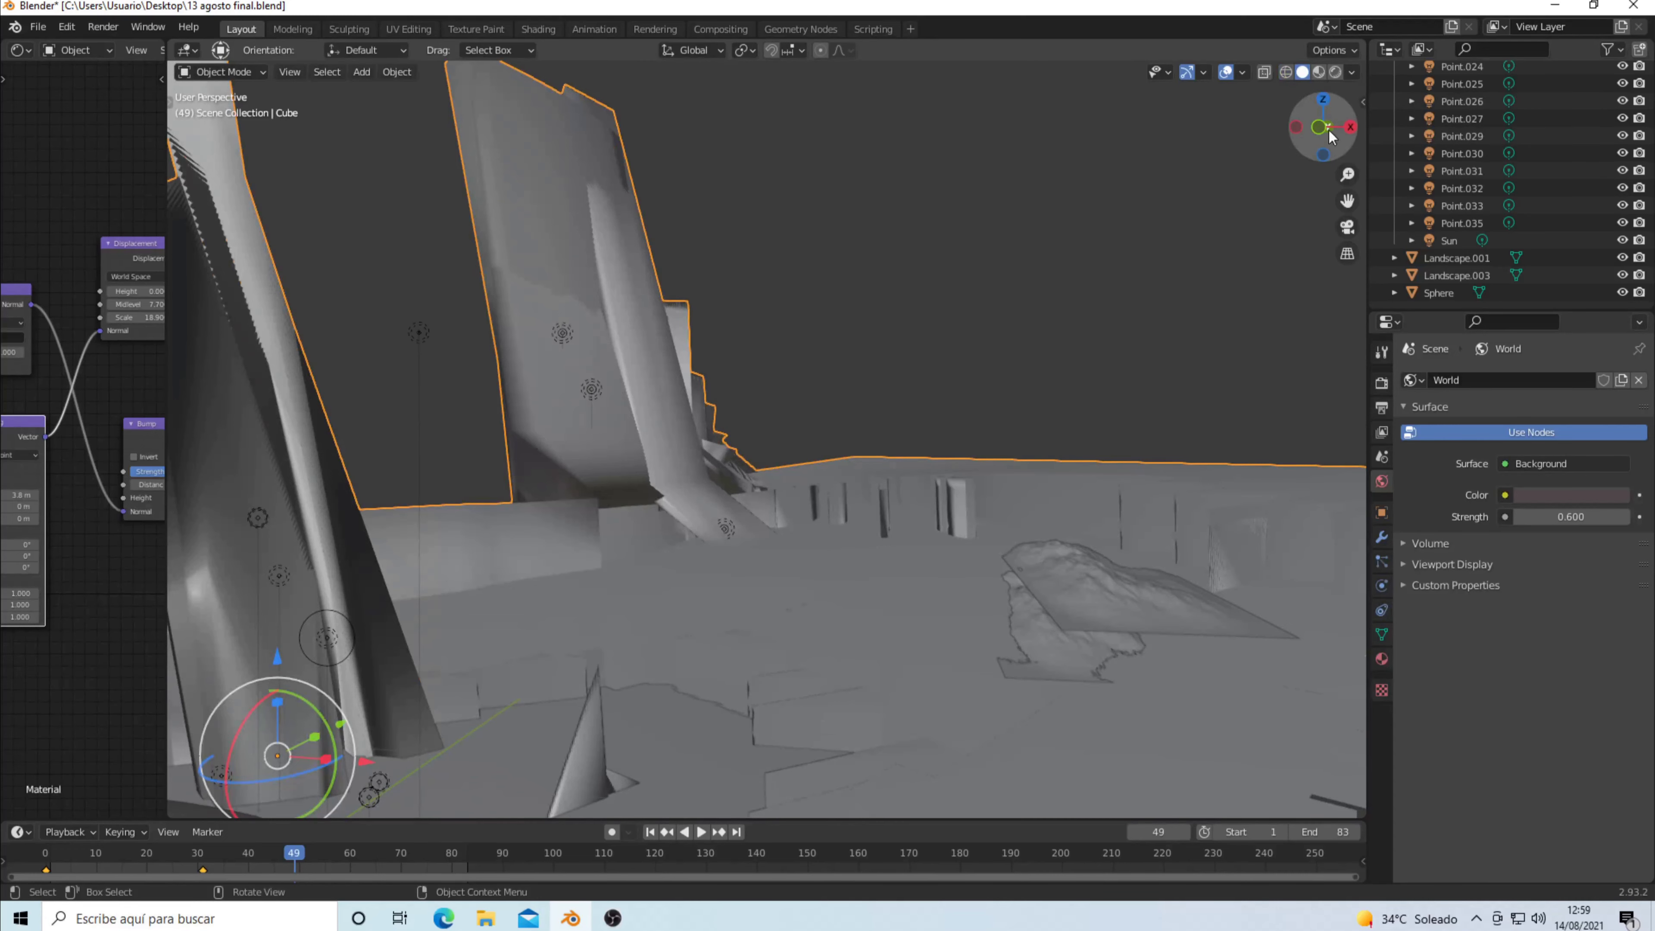
Orbit to a higher angle and switch to Rendered shading lit by the Scene World.
left_click_drag(1329, 129, 1323, 170)
left_click_drag(1323, 127, 1329, 107)
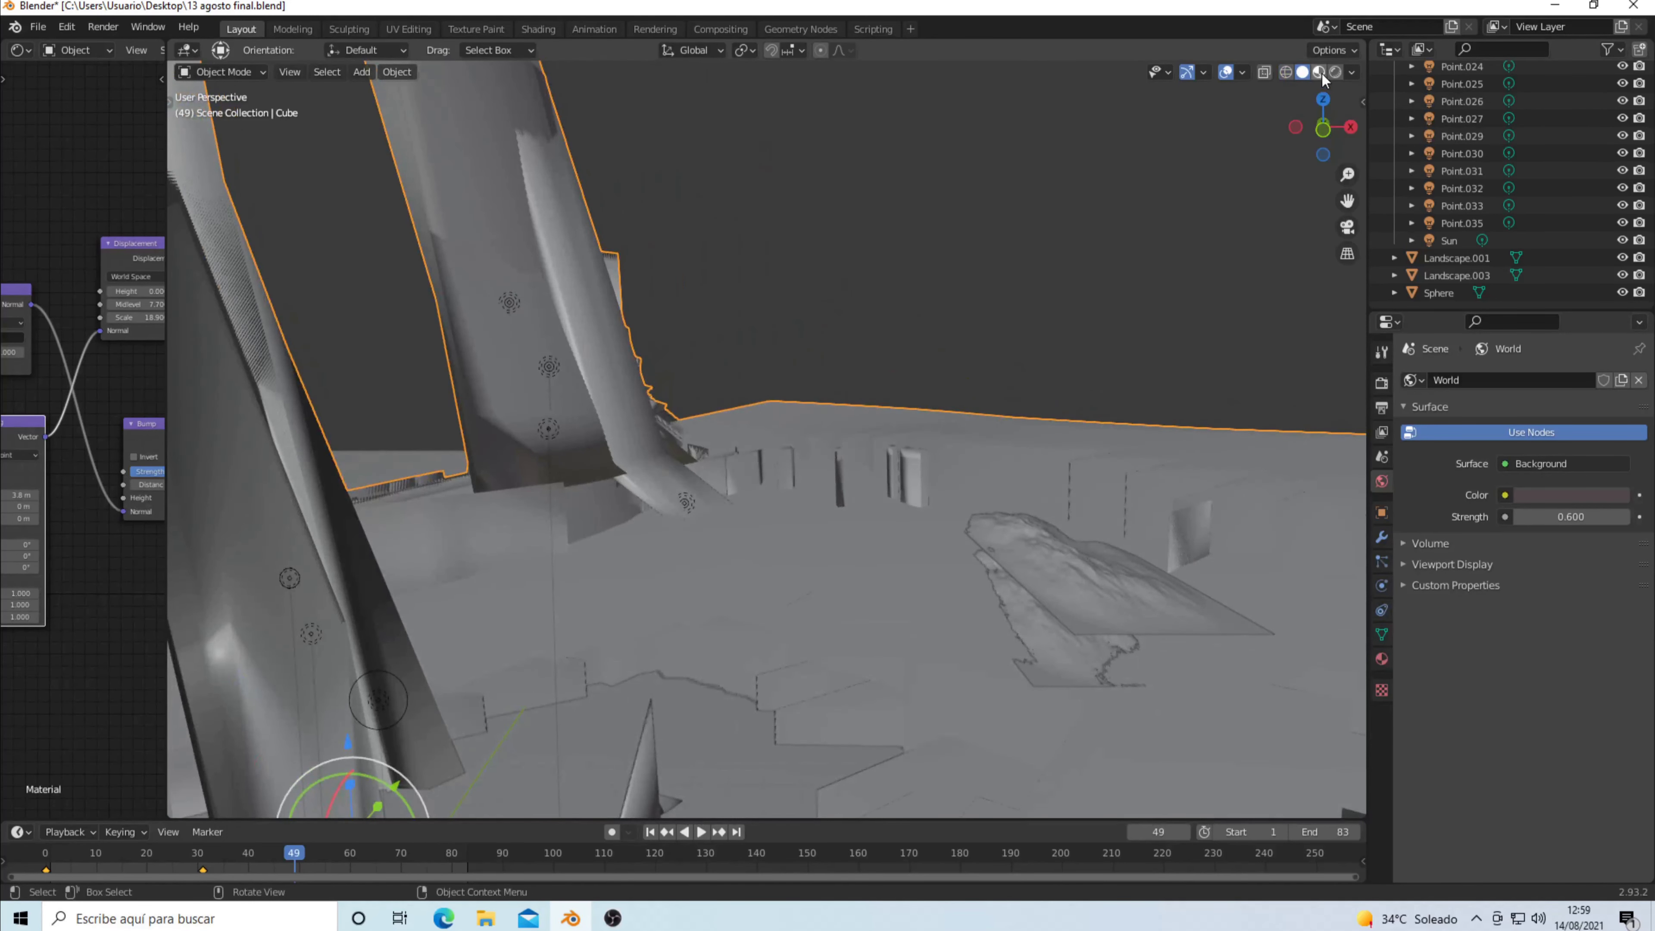
left_click(1335, 73)
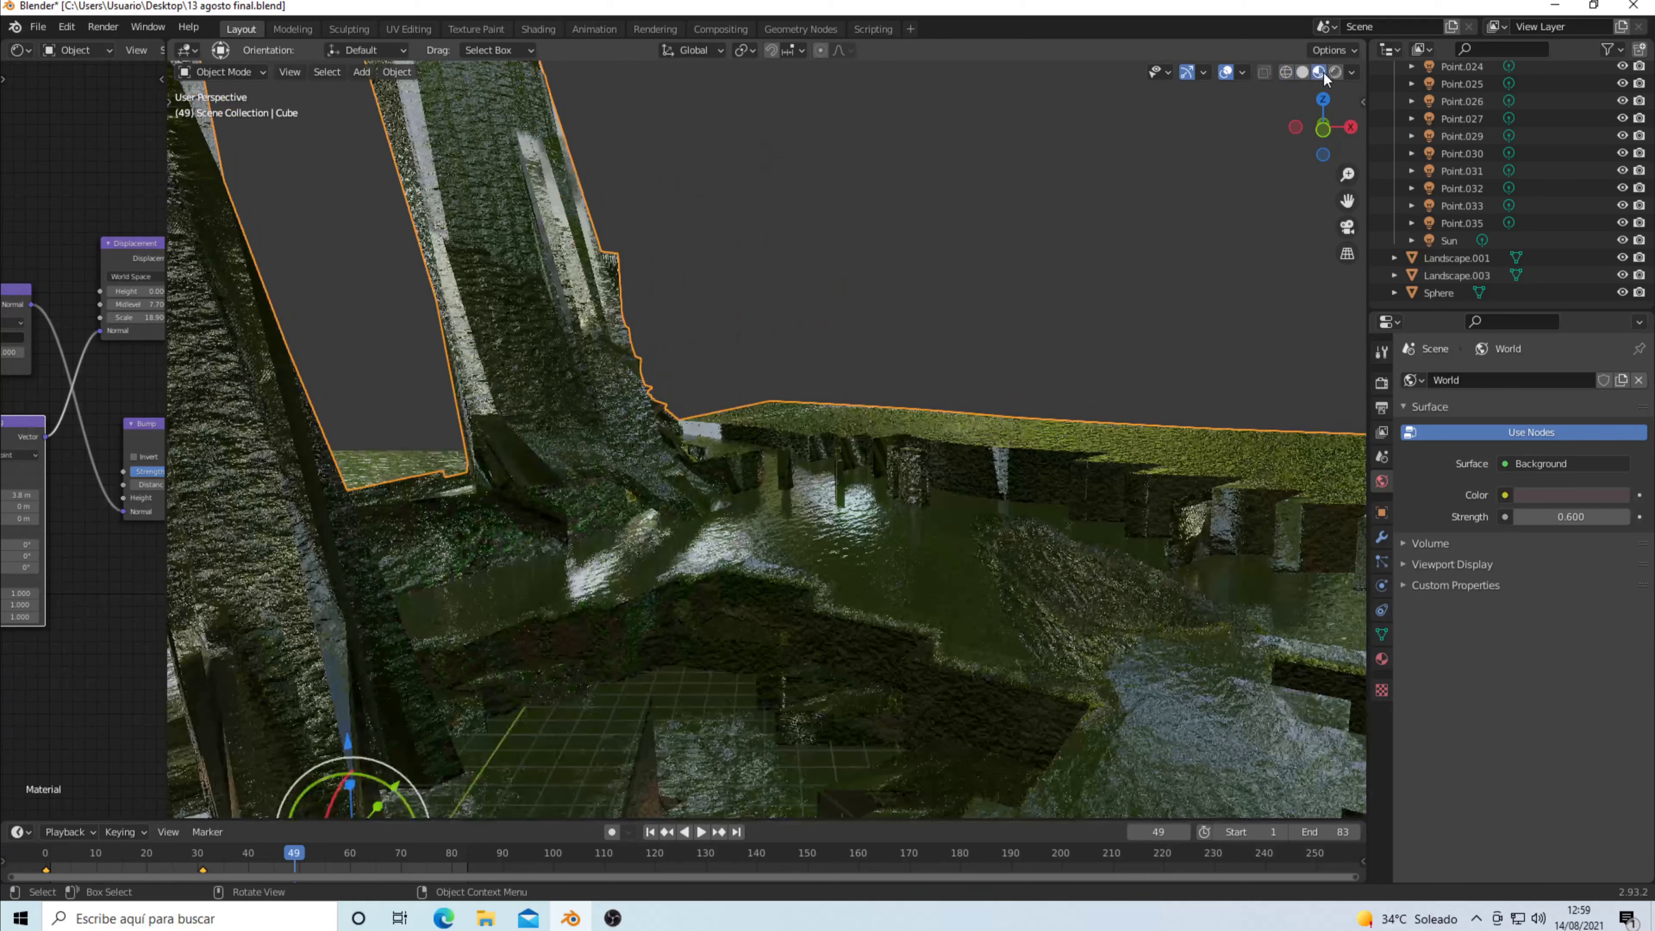
left_click(1351, 72)
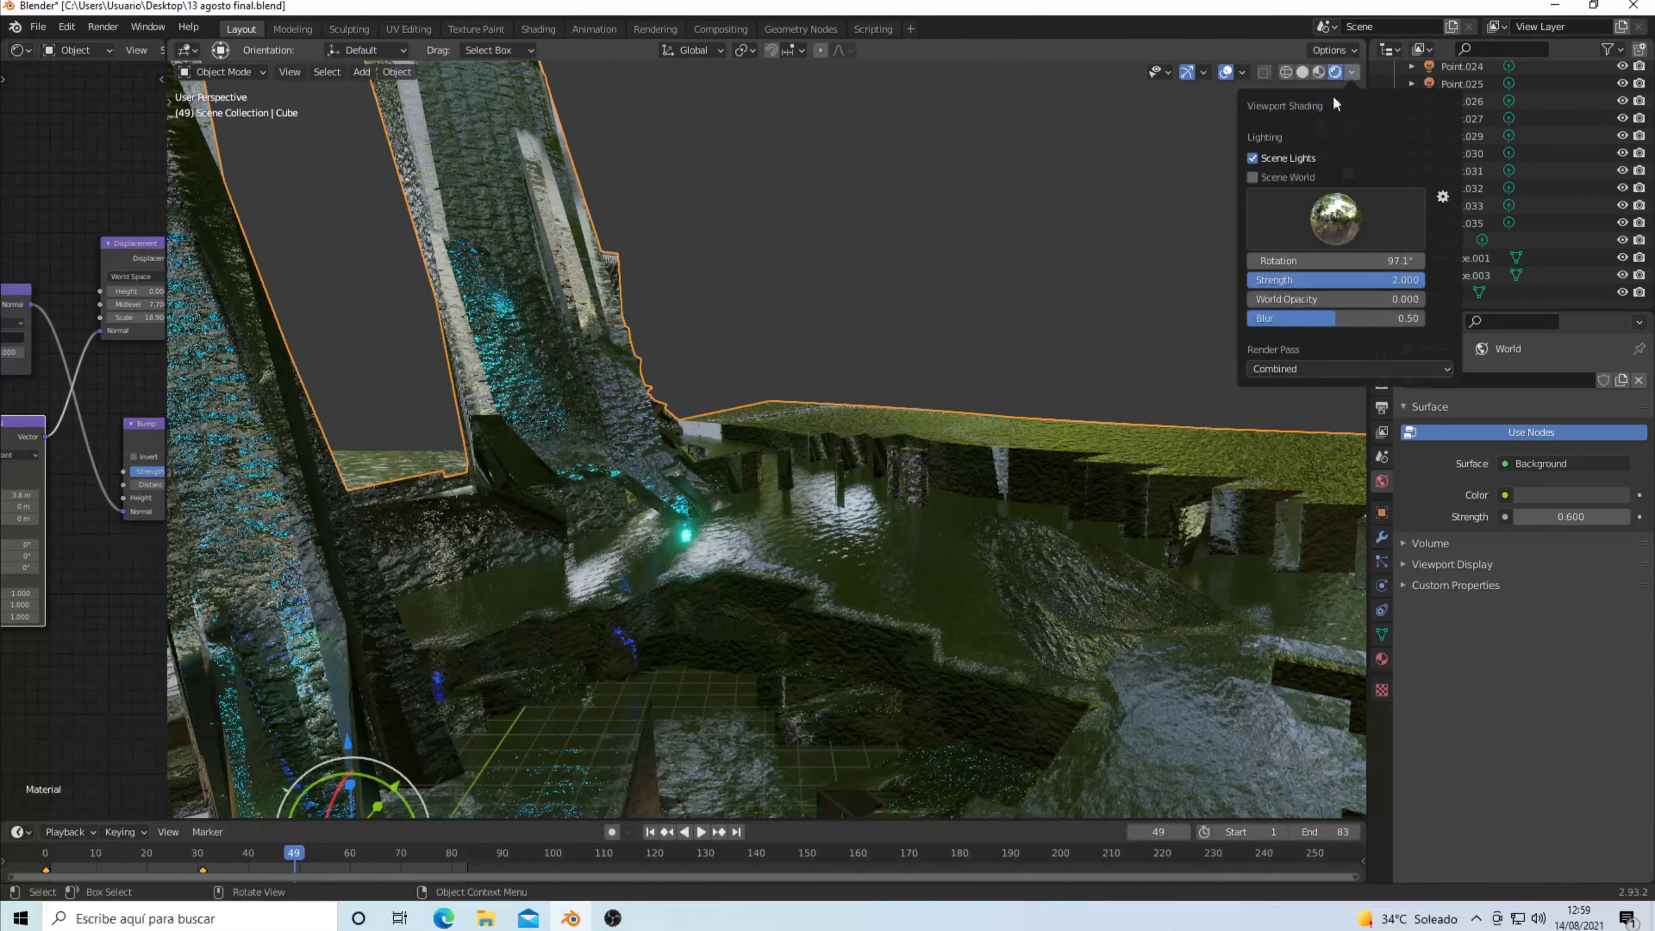
left_click(1255, 174)
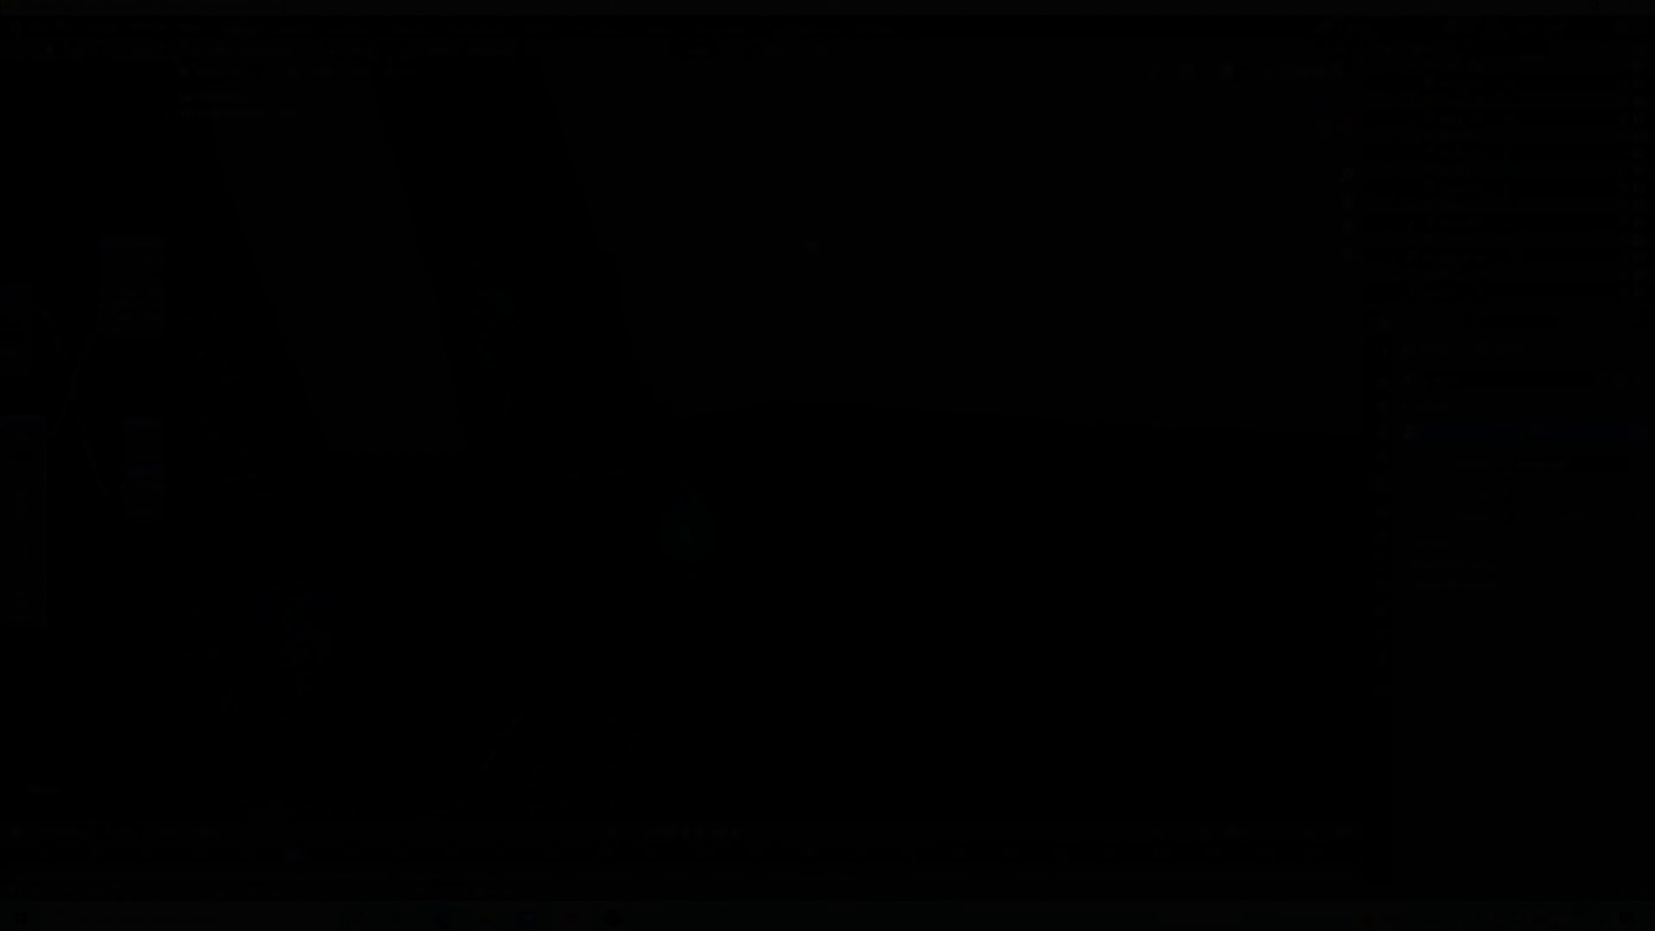